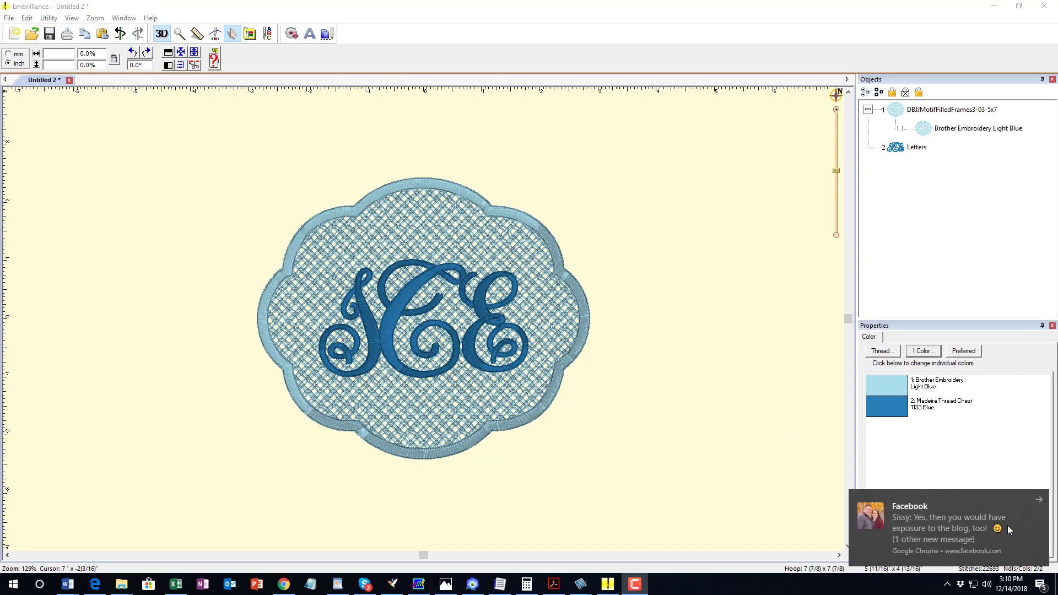
Start a new blank design and begin merging a stitch file into it
left_click(1044, 502)
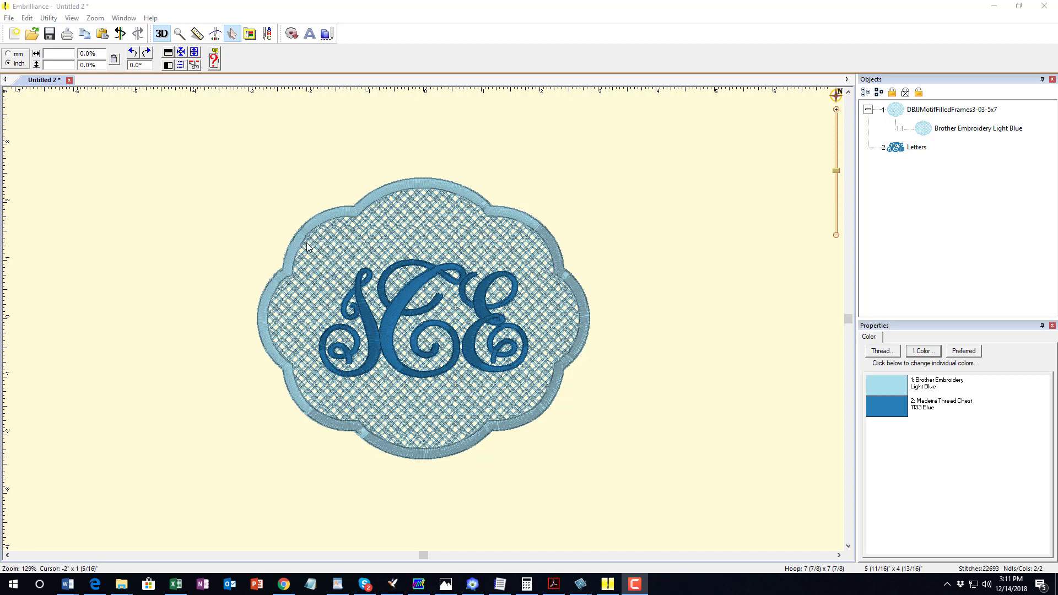
left_click(16, 35)
left_click(9, 18)
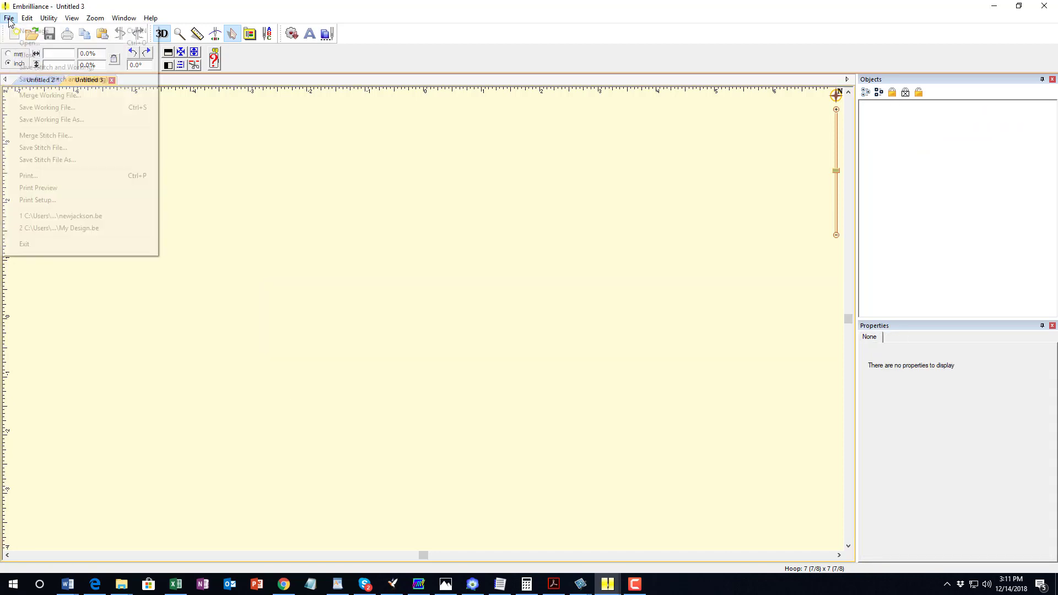
left_click(47, 136)
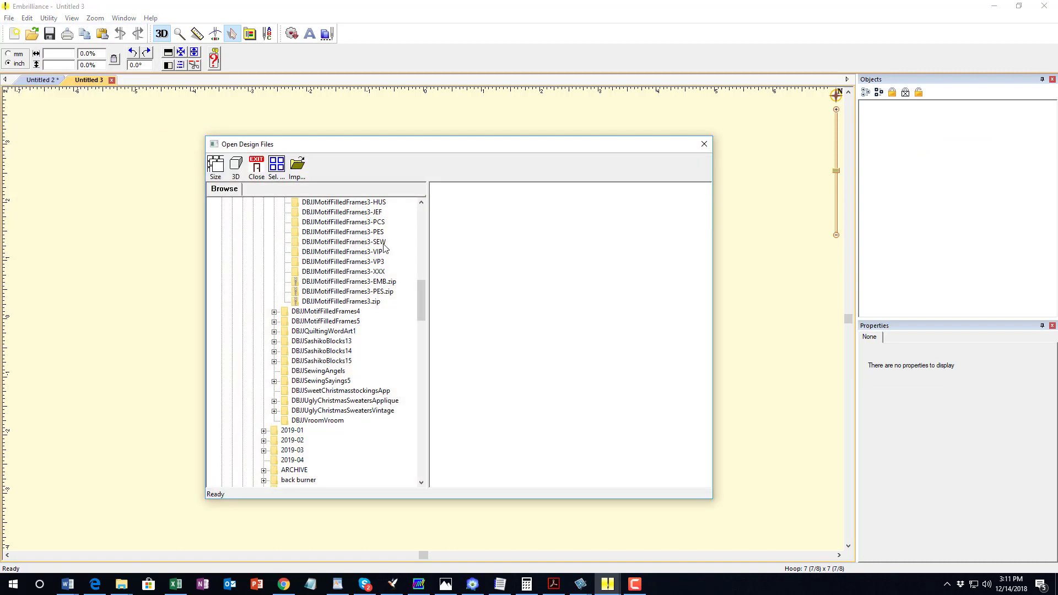
Load the 03-5x7 scalloped crosshatch frame from the DBJJMotifFilledFrames3-PES folder
left_click(342, 232)
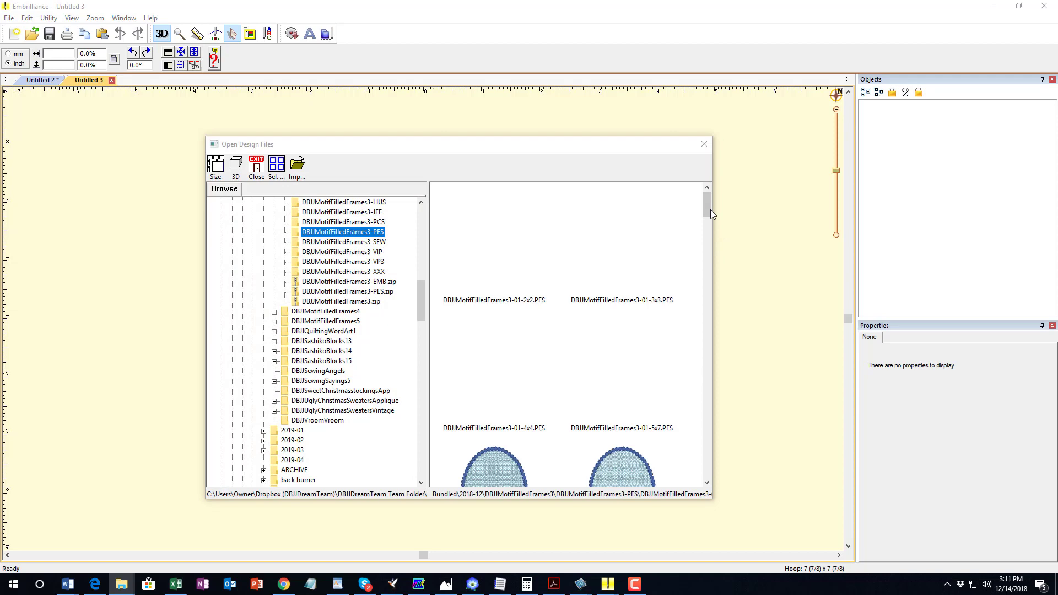
left_click_drag(706, 202, 712, 263)
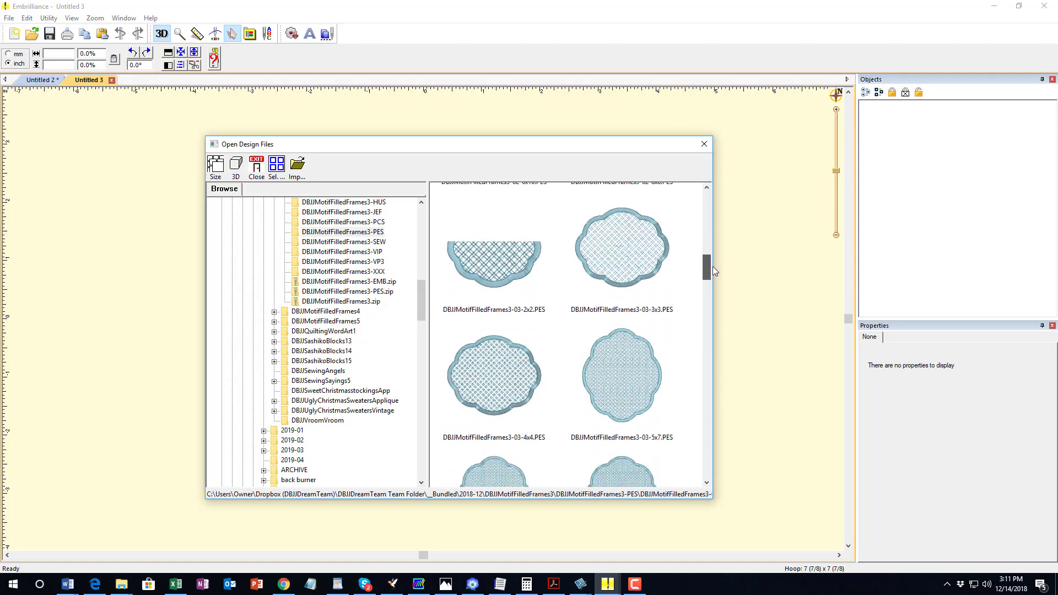
left_click_drag(712, 263, 713, 273)
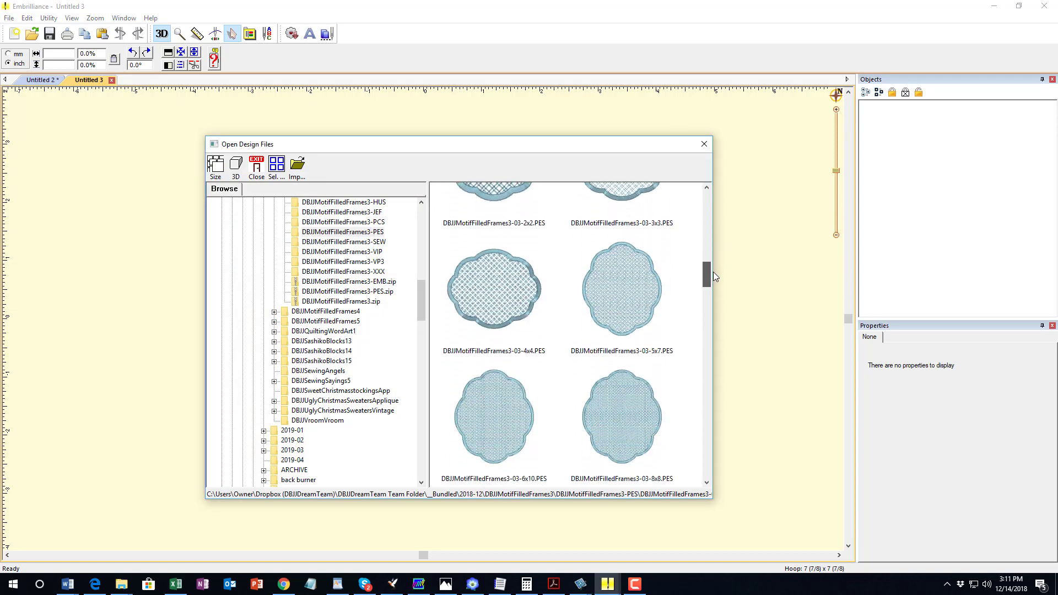
double_click(627, 298)
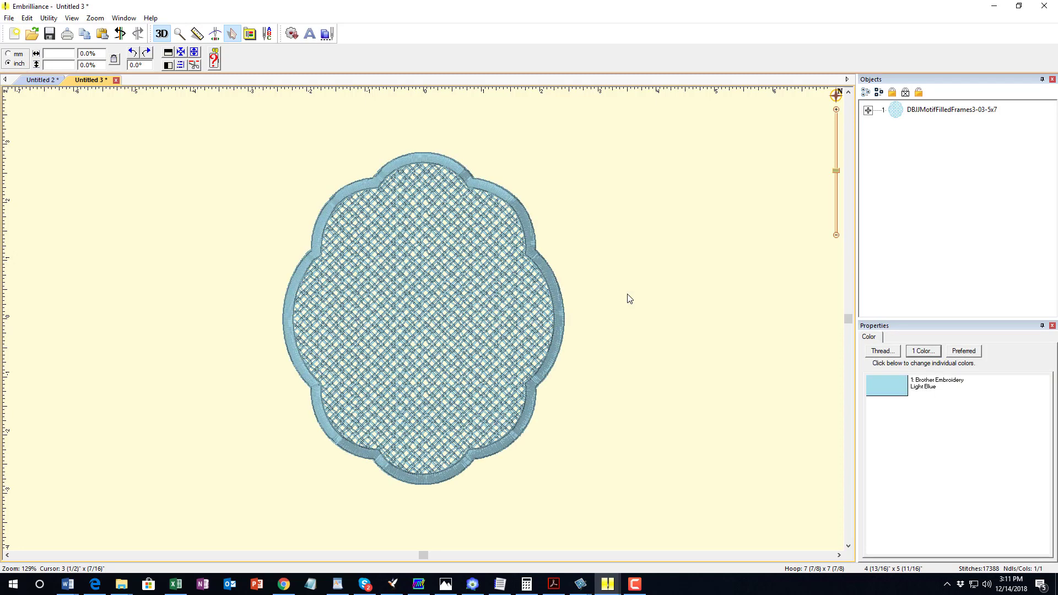
Select the whole frame and rotate it 90 degrees so it sits wider than tall
left_click_drag(198, 141, 625, 524)
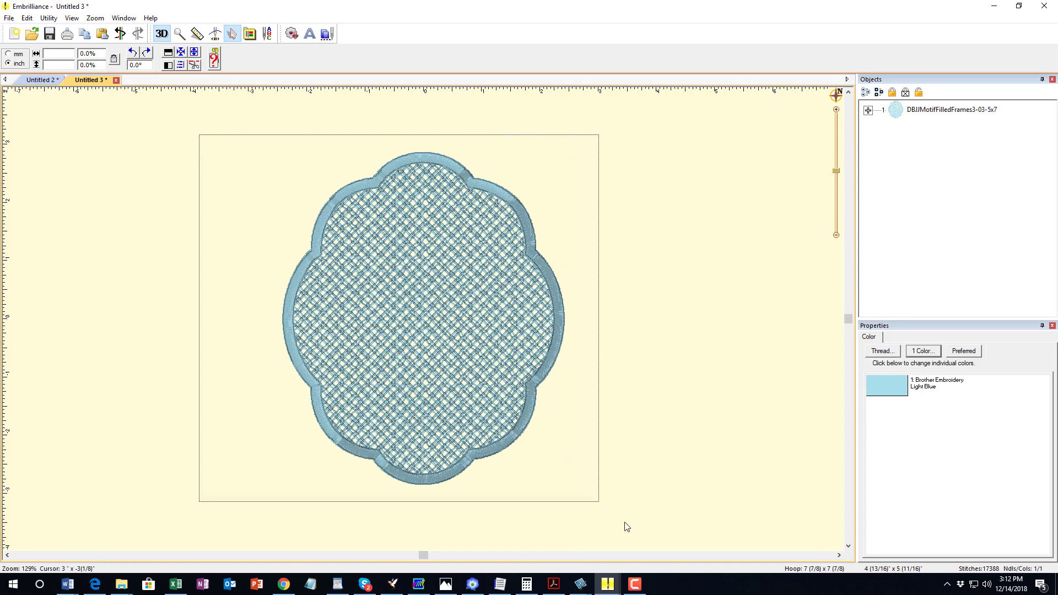
left_click(133, 53)
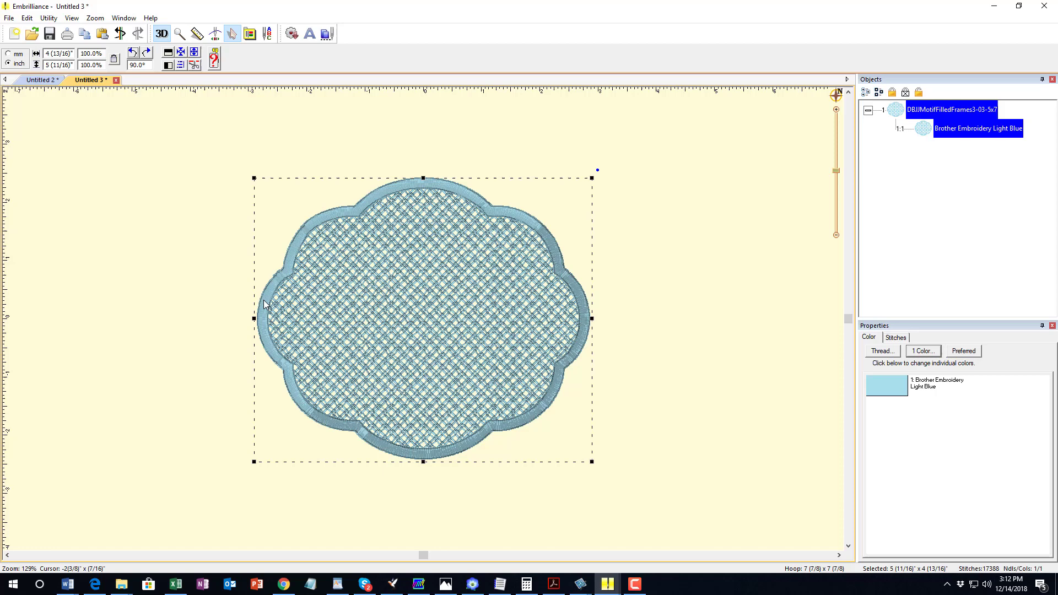
left_click(627, 274)
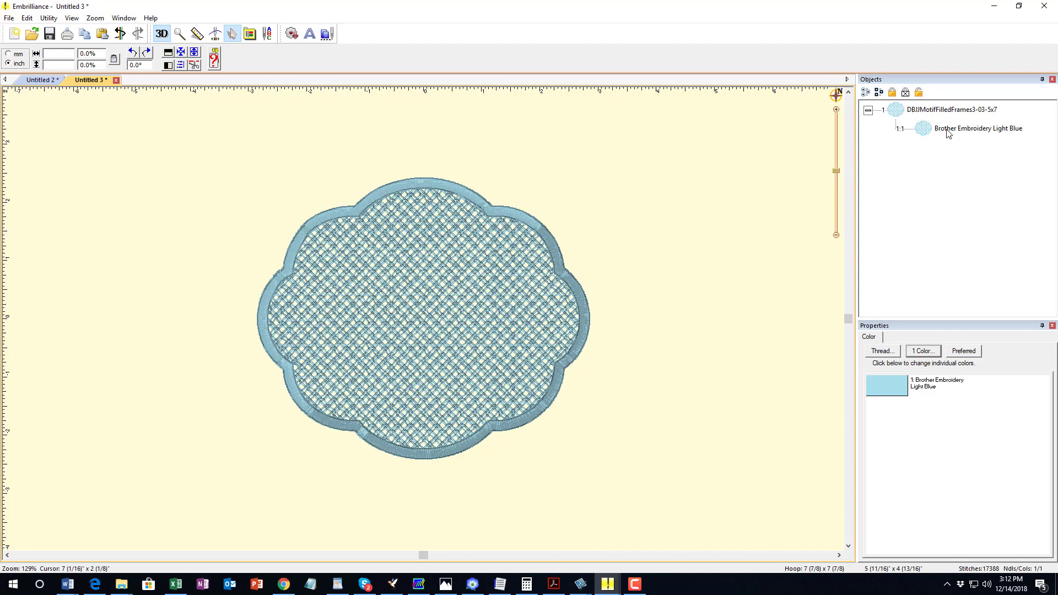
left_click(944, 110)
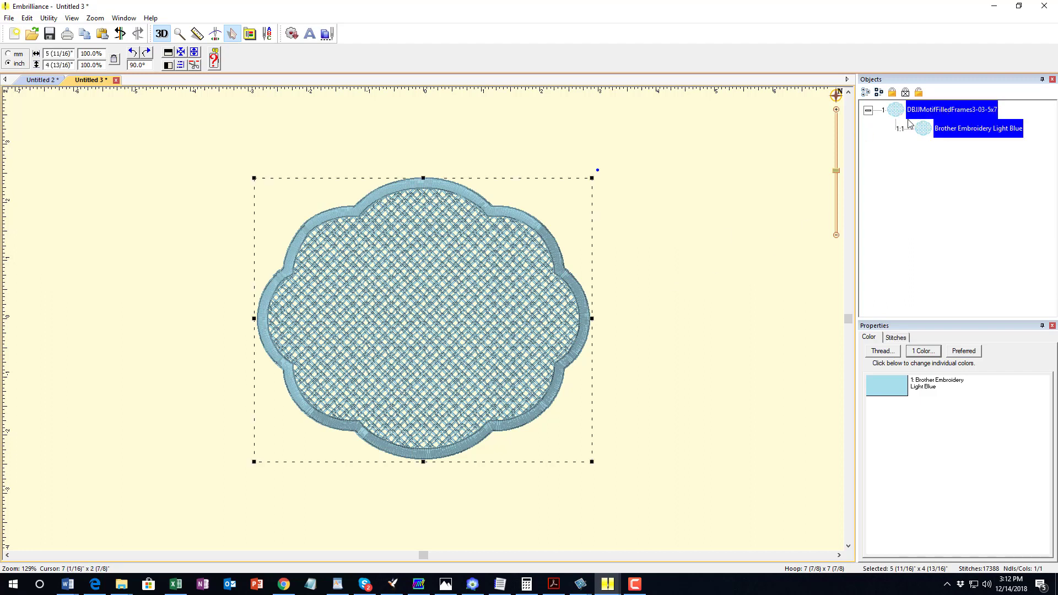
left_click(725, 213)
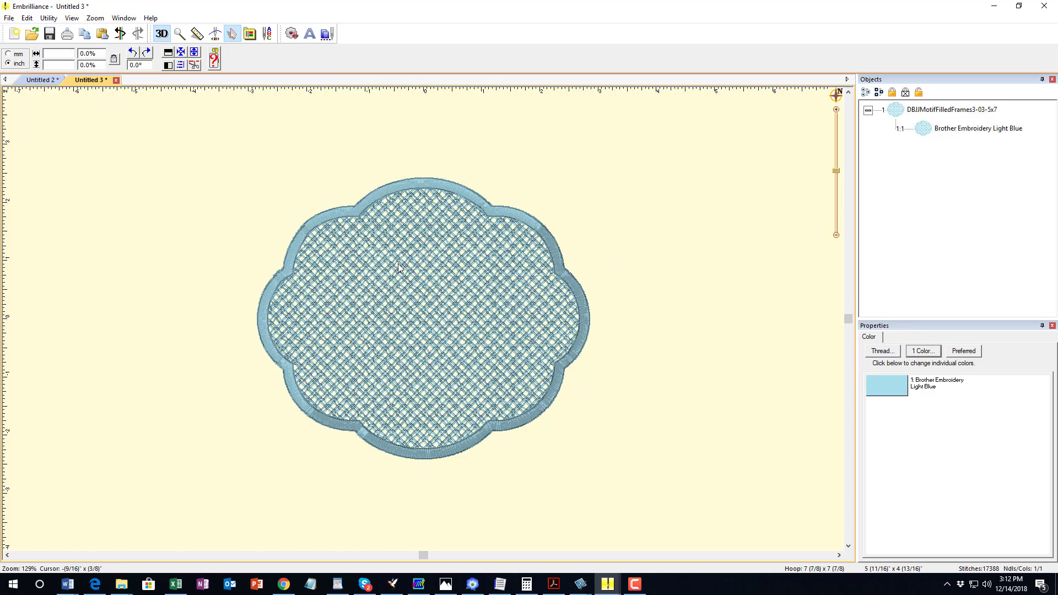
Add a lettering object and set its font to DBJJ She Monogram 2 inch
left_click(310, 34)
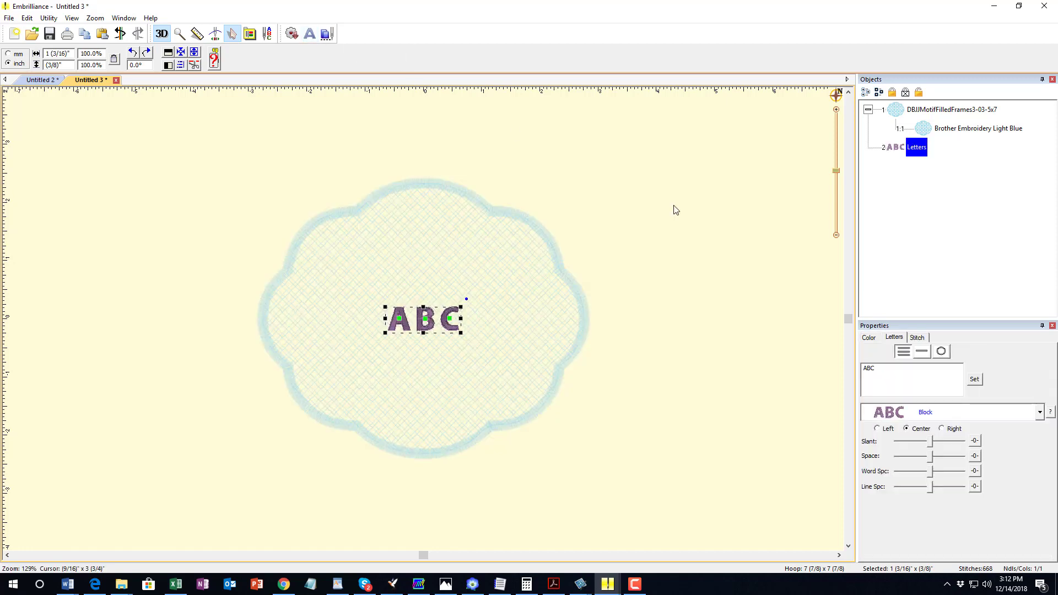
left_click(971, 413)
scroll(964, 470, "down", 3)
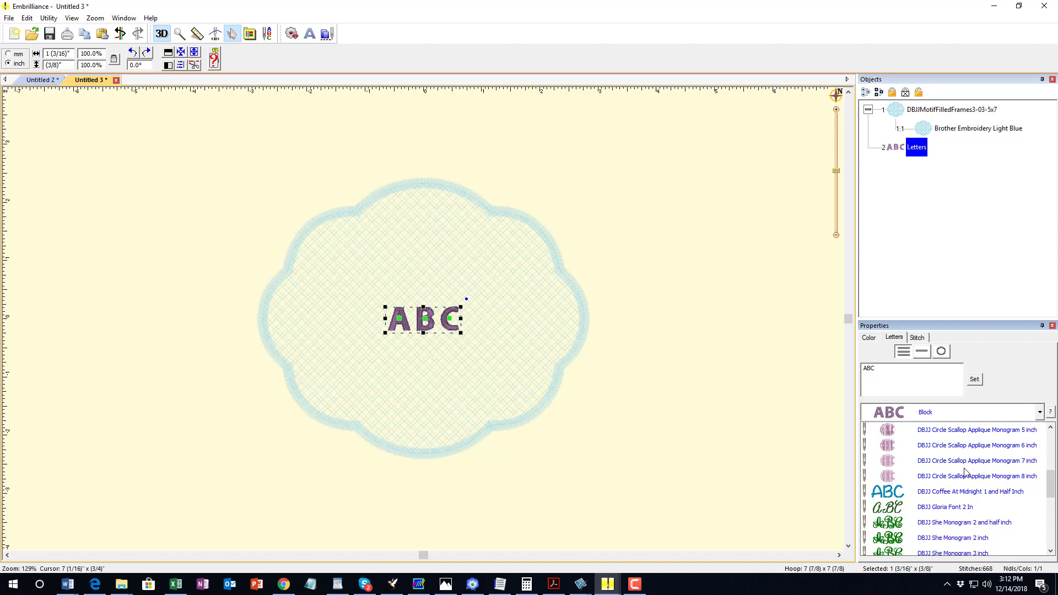
scroll(964, 469, "down", 3)
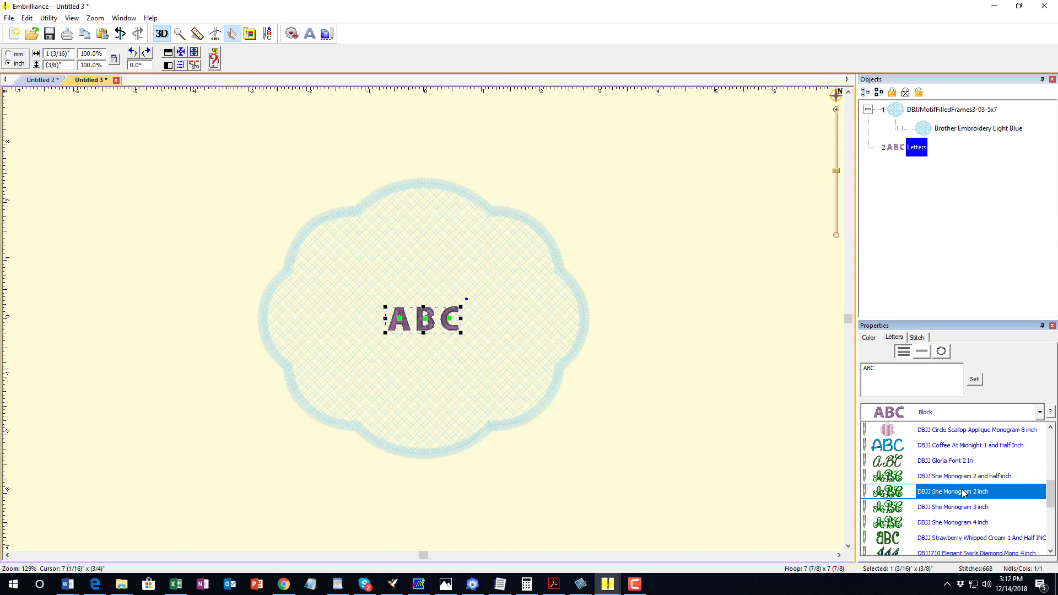
left_click(967, 480)
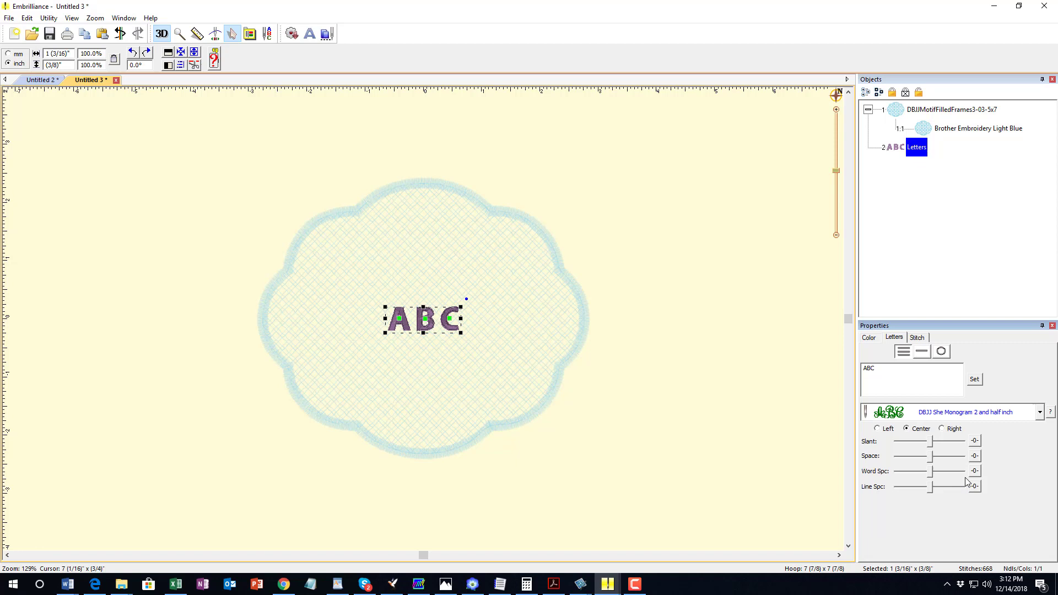
left_click(926, 413)
left_click(933, 442)
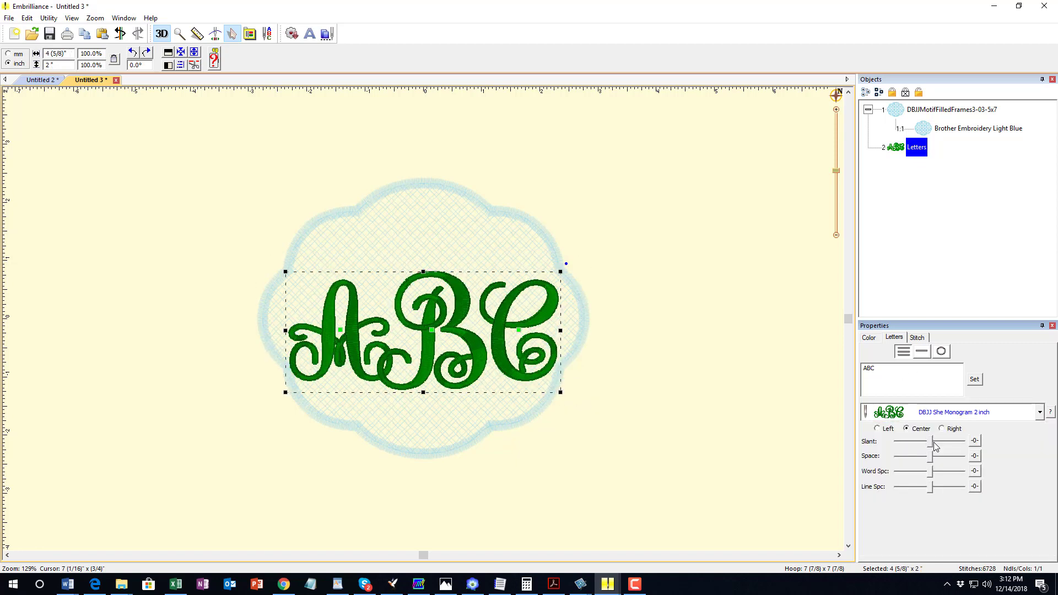
Replace the ABC lettering text with the initials JCE
double_click(869, 368)
type("jte")
left_click(976, 381)
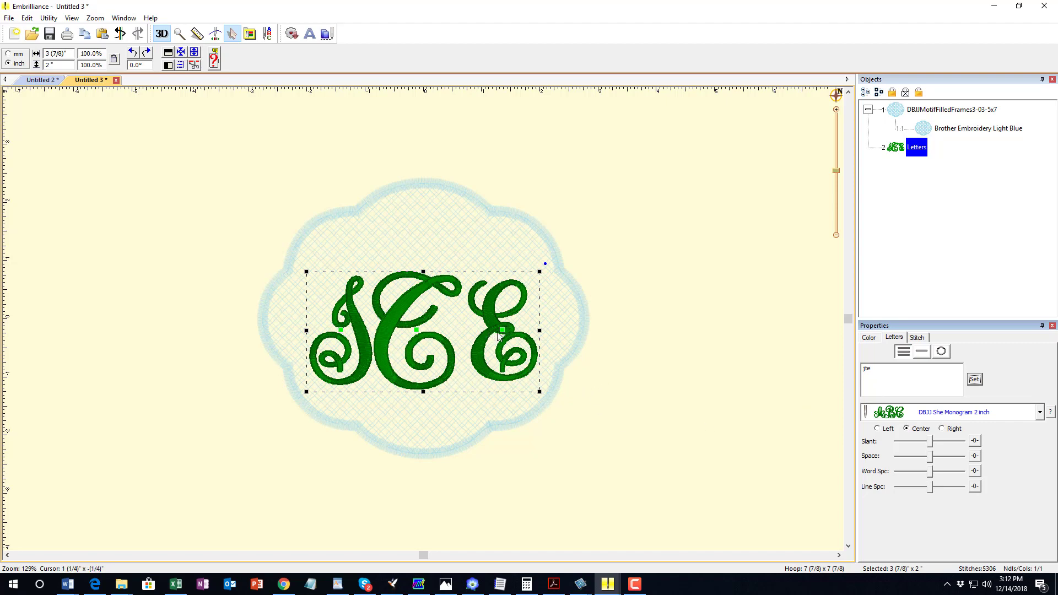
scroll(425, 352, "up", 3)
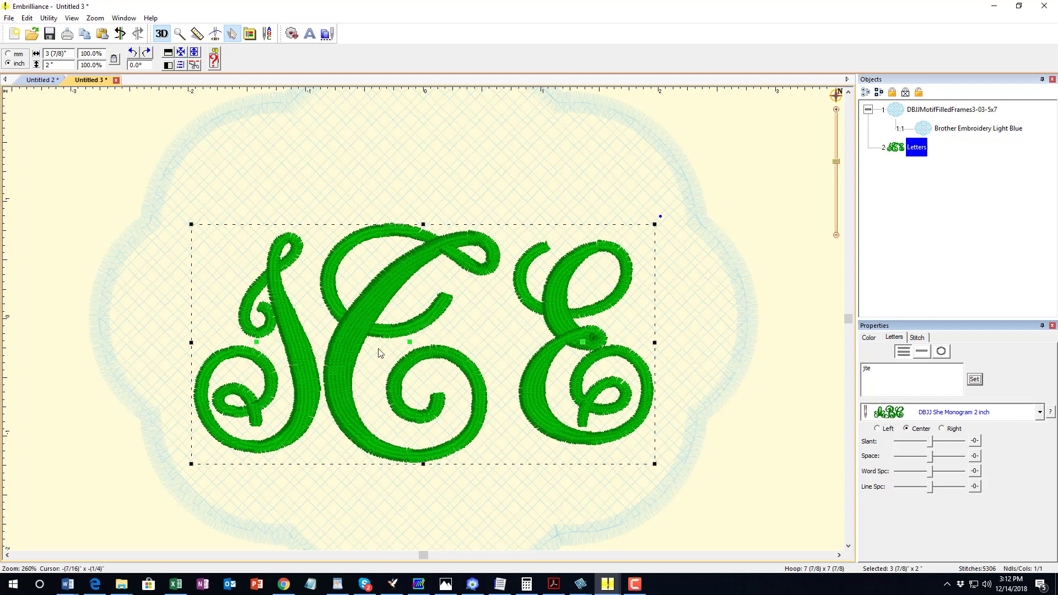
Shift the letter E left so it overlaps the C, then reselect the whole Letters object
left_click(587, 346)
left_click_drag(579, 346, 561, 352)
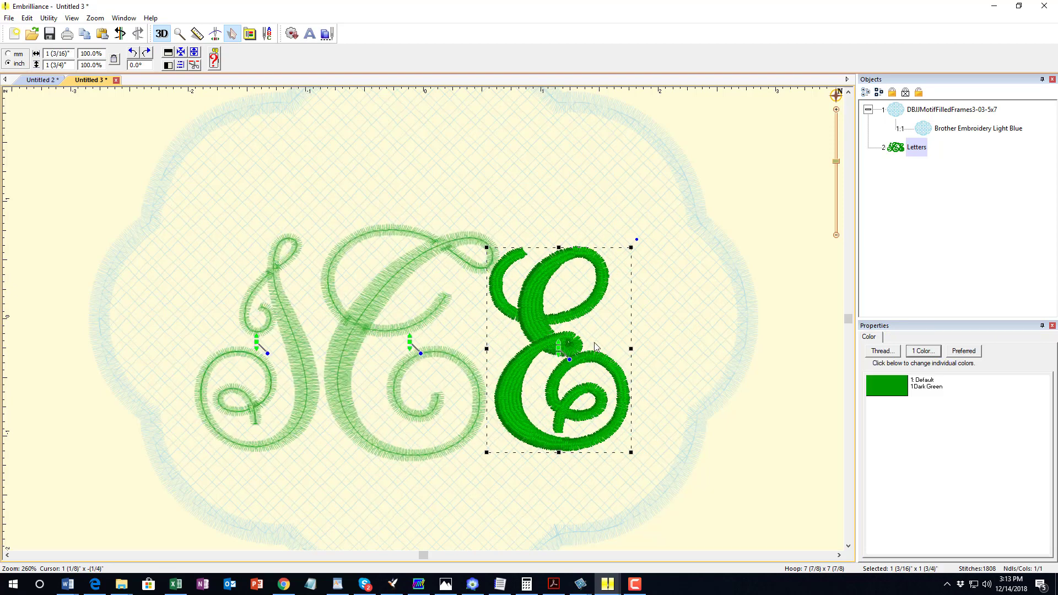
left_click(916, 147)
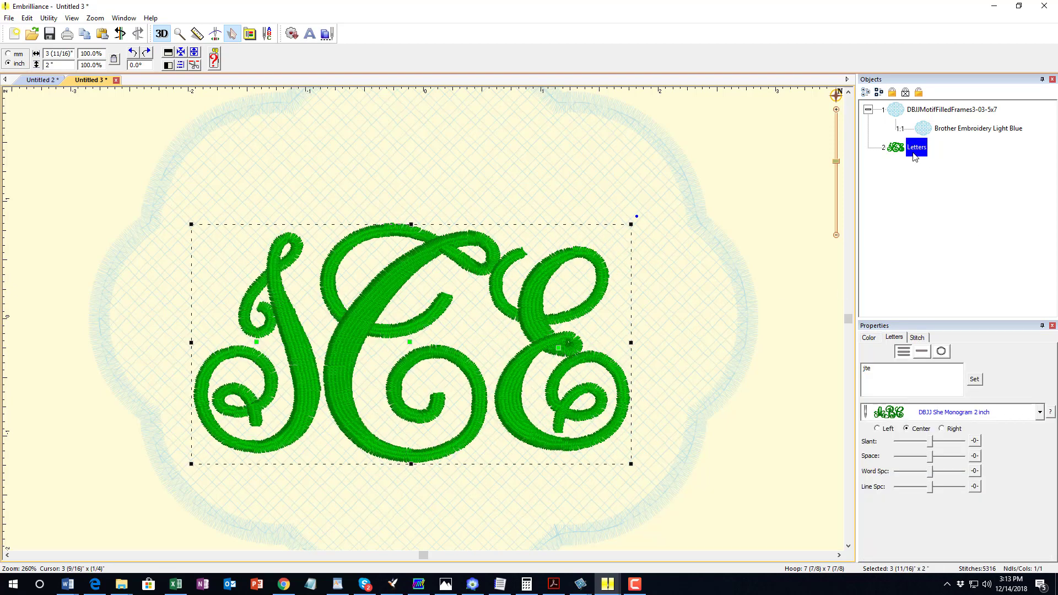
Centre-align the JCE letters horizontally using Align and Distribute
left_click(182, 65)
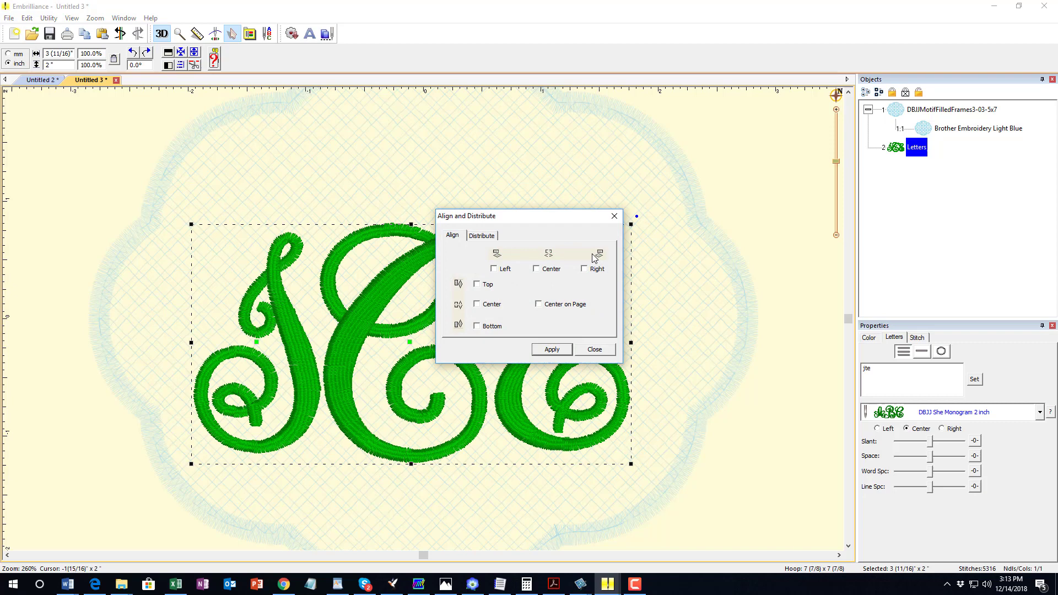
left_click(537, 269)
left_click(552, 350)
left_click(594, 349)
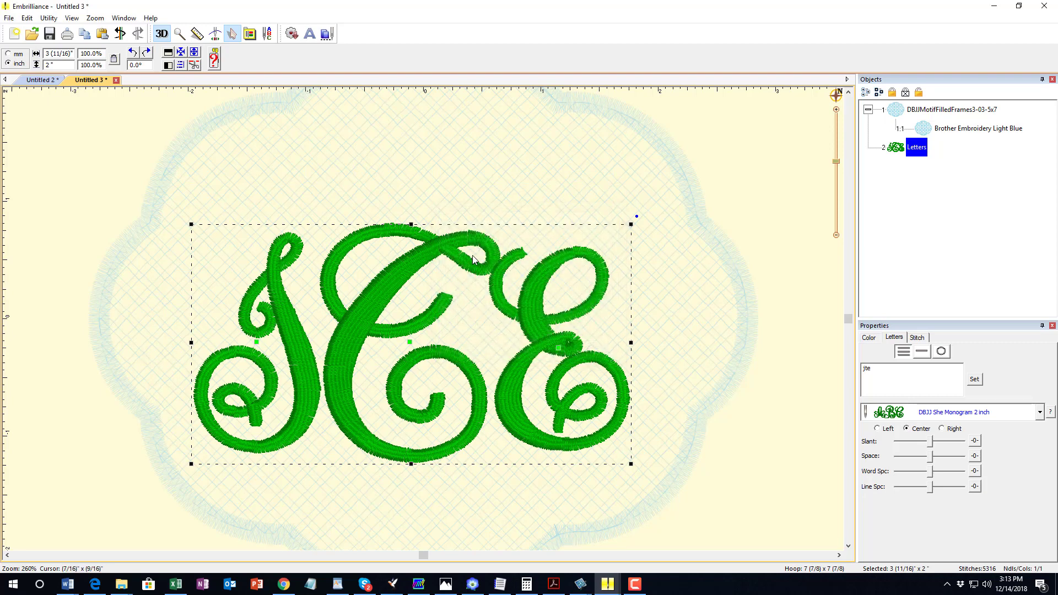
scroll(473, 256, "down", 3)
scroll(473, 257, "up", 2)
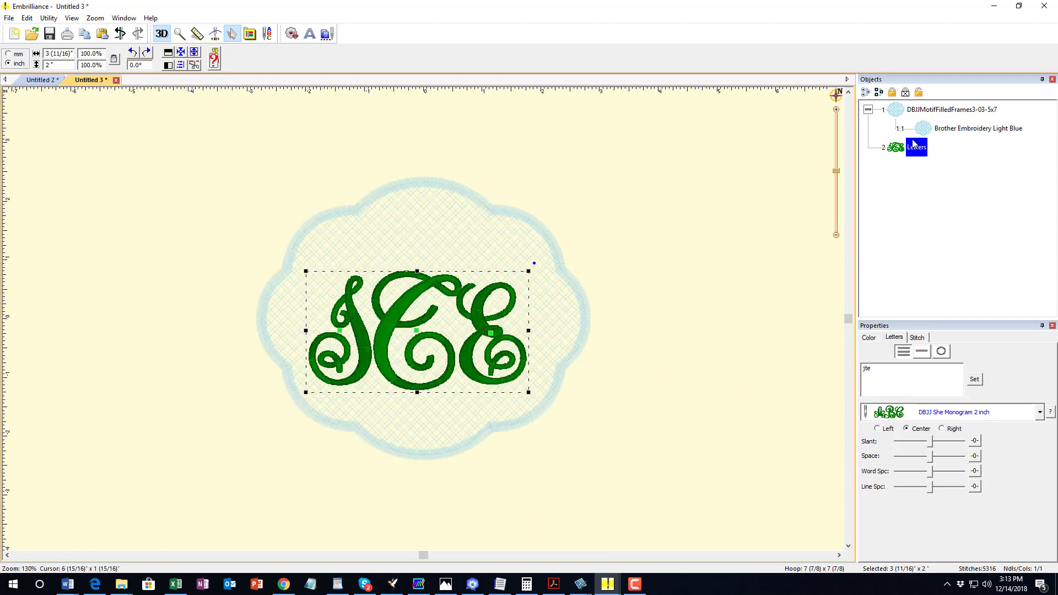
Centre the monogram horizontally and vertically within the frame via Align and Distribute
left_click(898, 111)
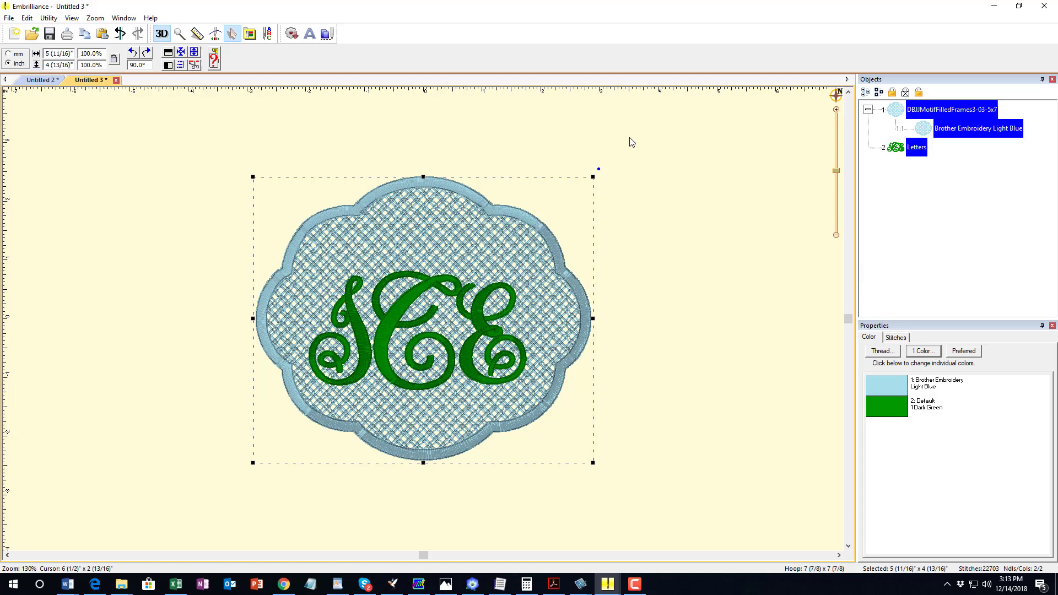
left_click(181, 66)
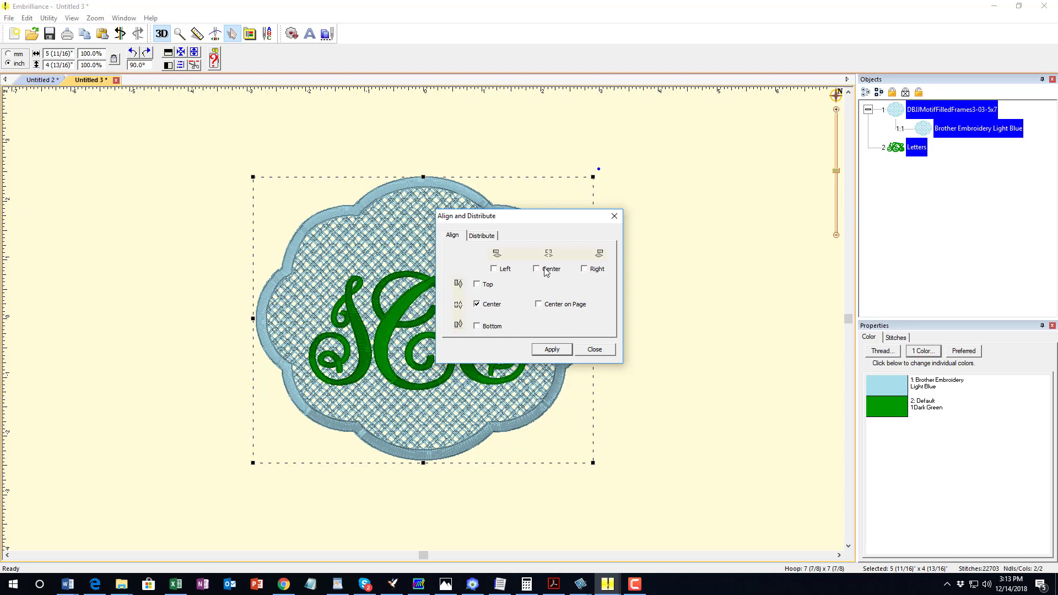
left_click(552, 349)
left_click(595, 349)
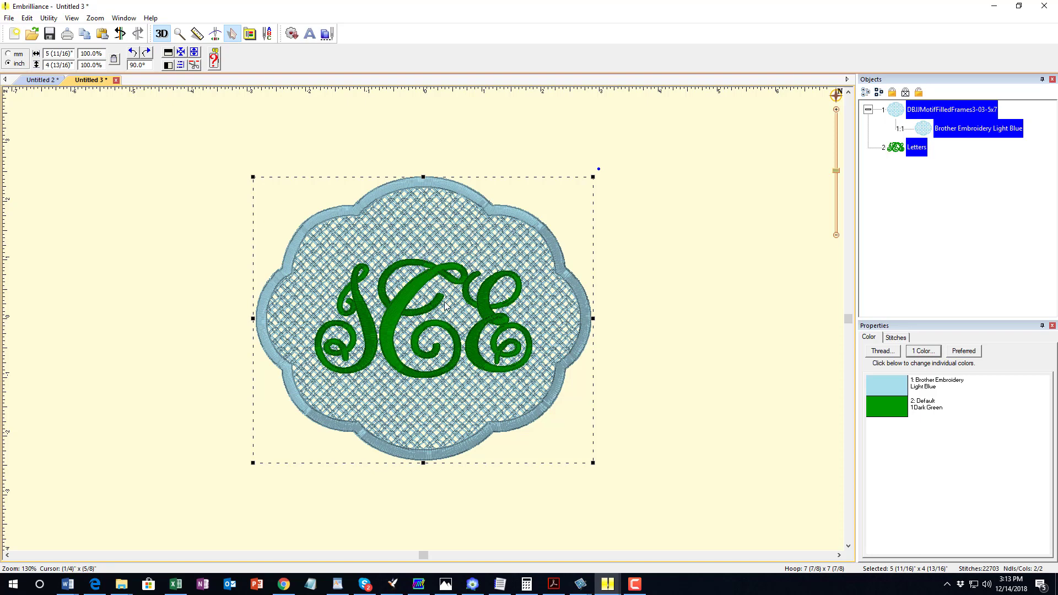
Enlarge the JCE letters to about 112%, roughly 4 1/8 by 2 1/4 inches
left_click(709, 306)
left_click(388, 317)
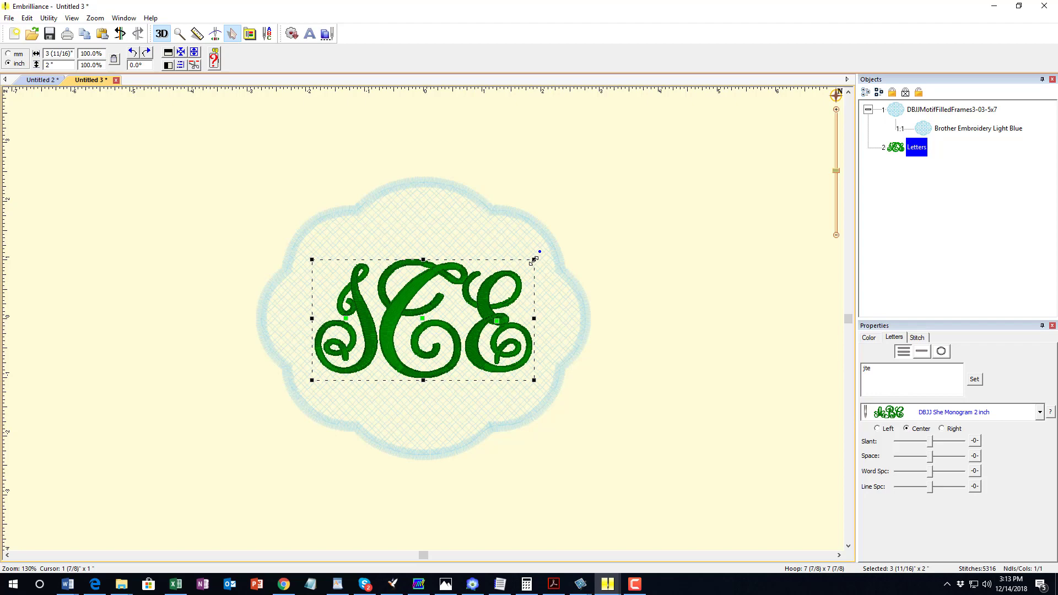
left_click_drag(534, 259, 557, 248)
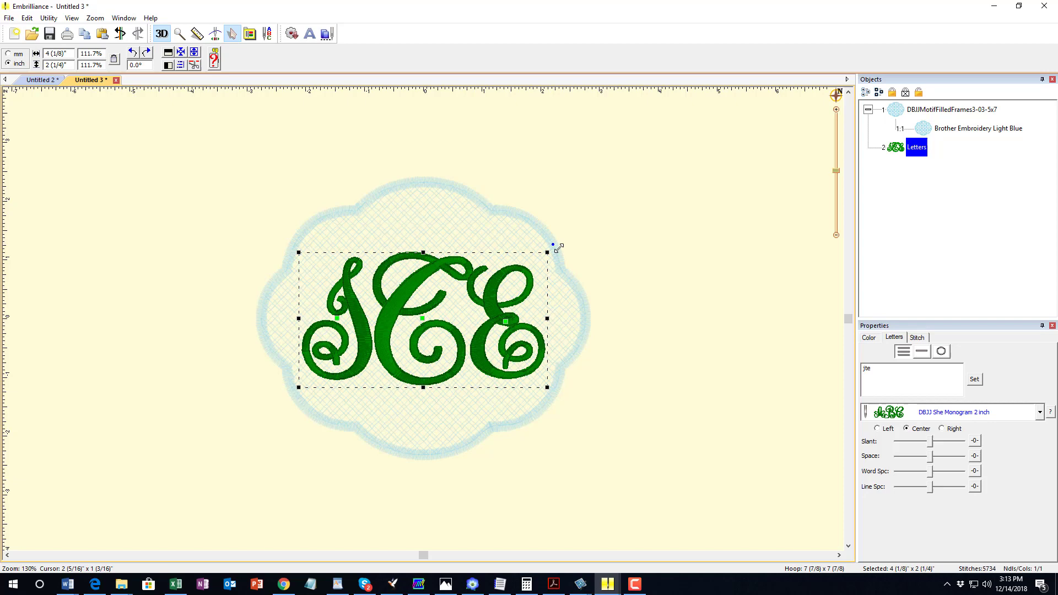
Re-centre the enlarged monogram inside the frame with both Center options
left_click(898, 111)
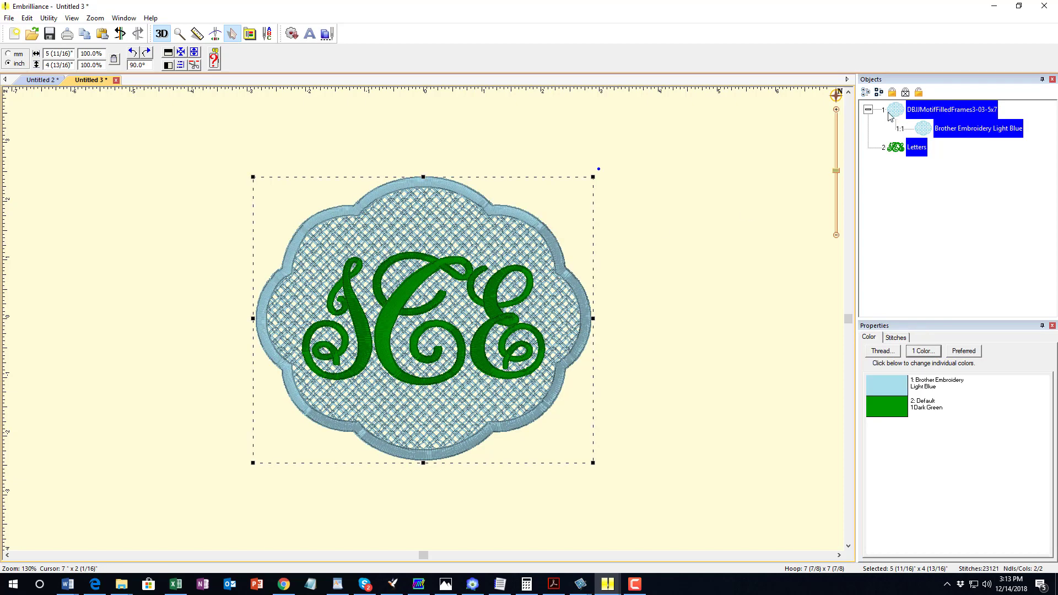
left_click(186, 66)
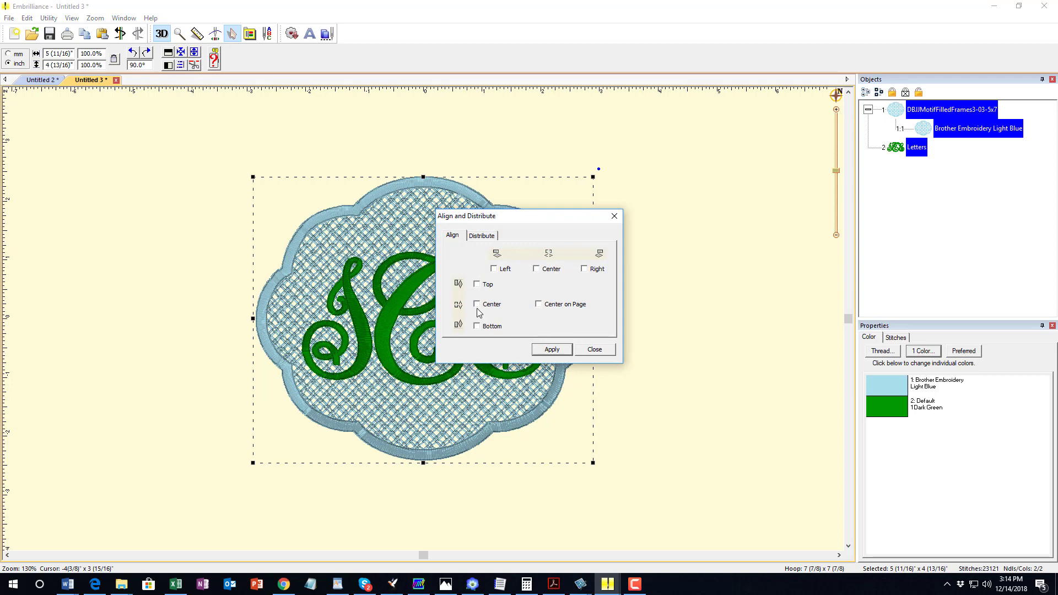
left_click(536, 269)
left_click(594, 349)
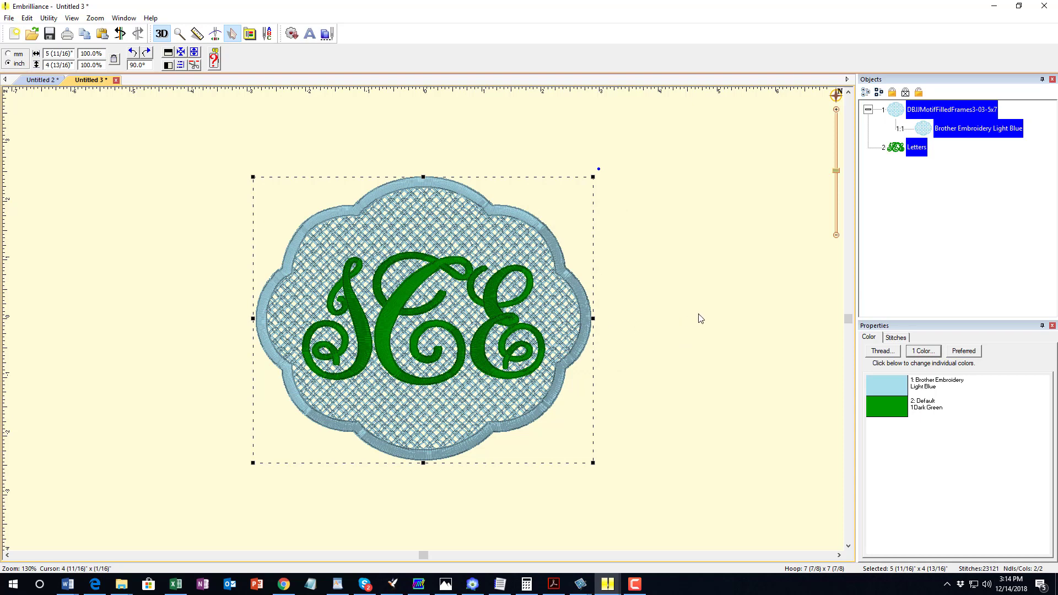
Recolour the green monogram to Madeira Thread Chest 1133 Blue
left_click(699, 318)
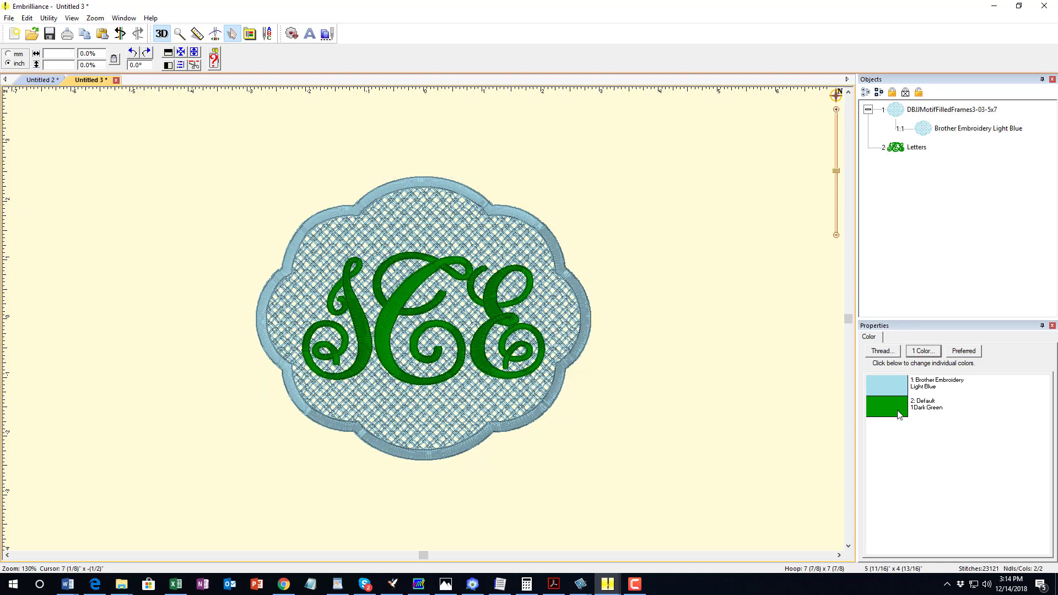
left_click(886, 406)
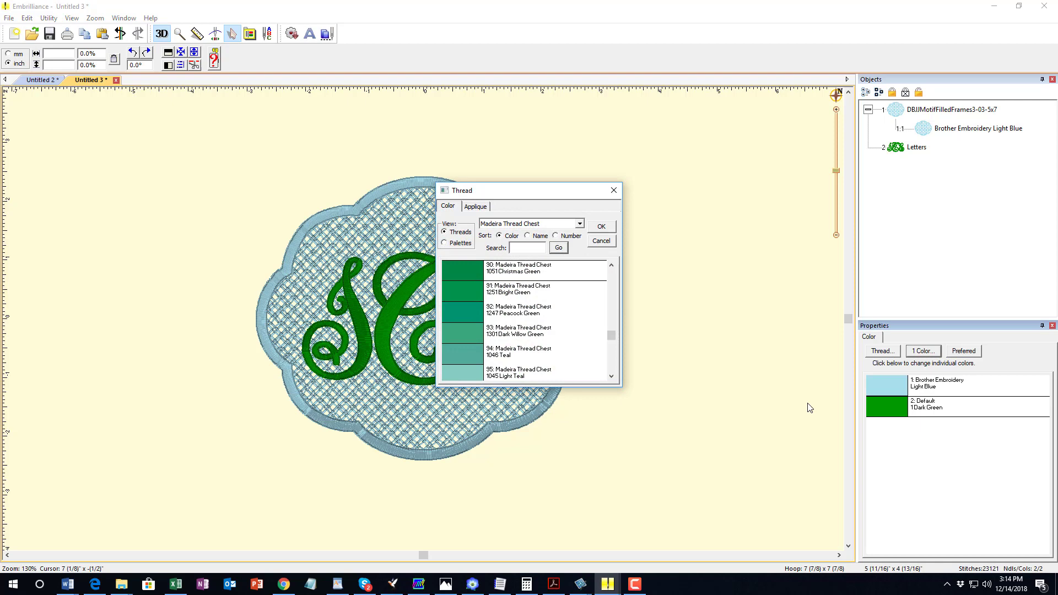
scroll(546, 322, "down", 2)
scroll(557, 314, "down", 2)
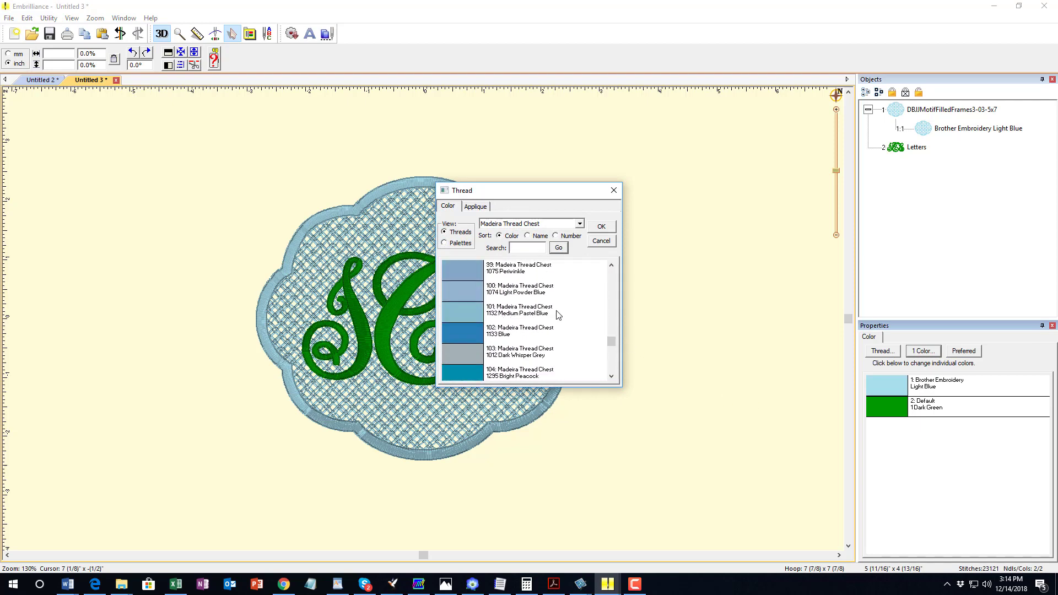
left_click(457, 332)
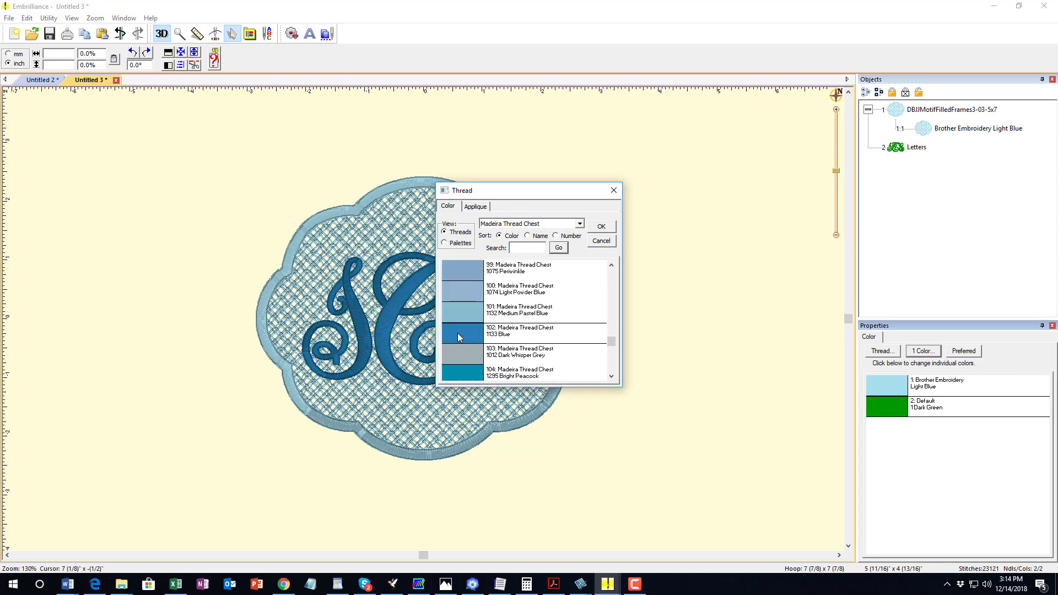
left_click(601, 226)
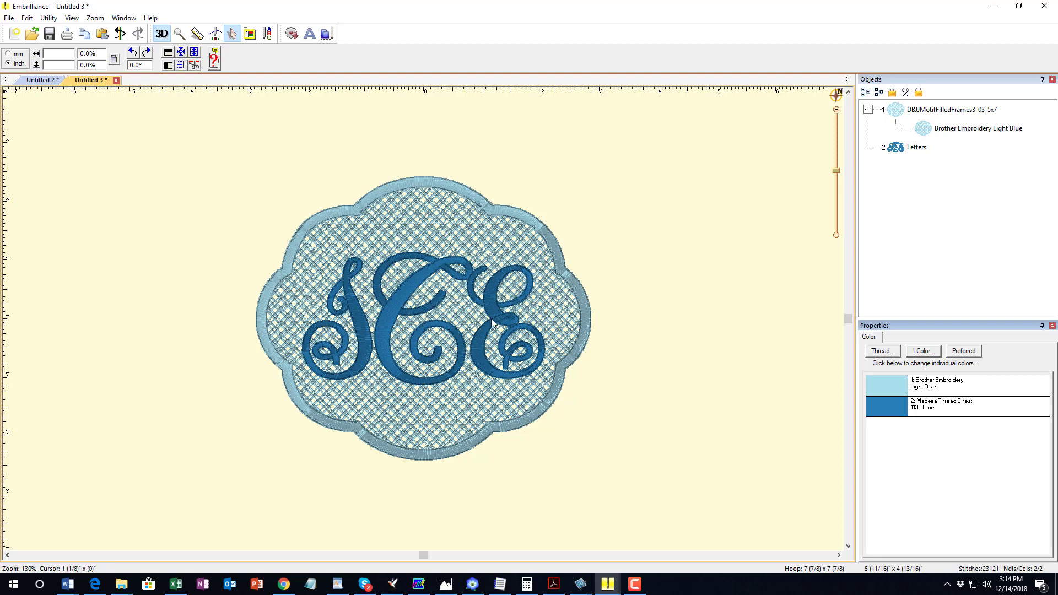
Start a stitch-file save in PES format with the Desktop as the save location
left_click(9, 19)
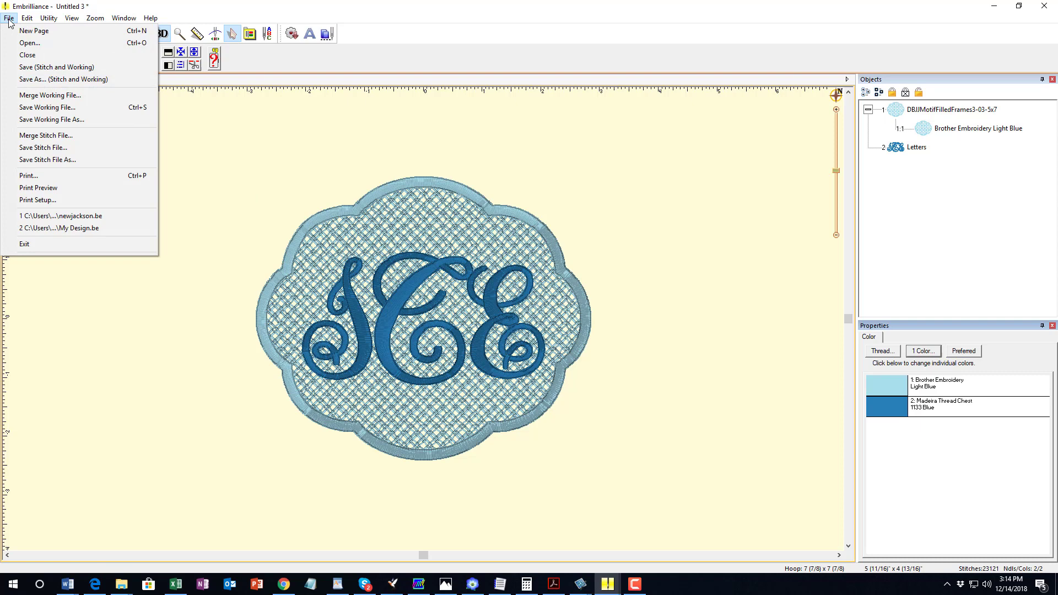
left_click(39, 147)
left_click(448, 353)
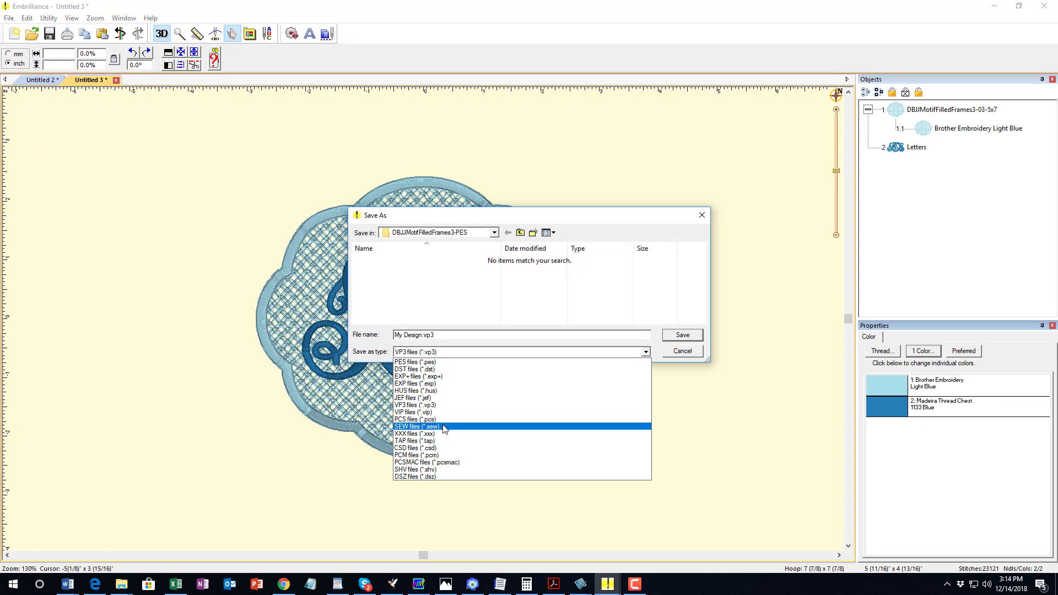
left_click(425, 364)
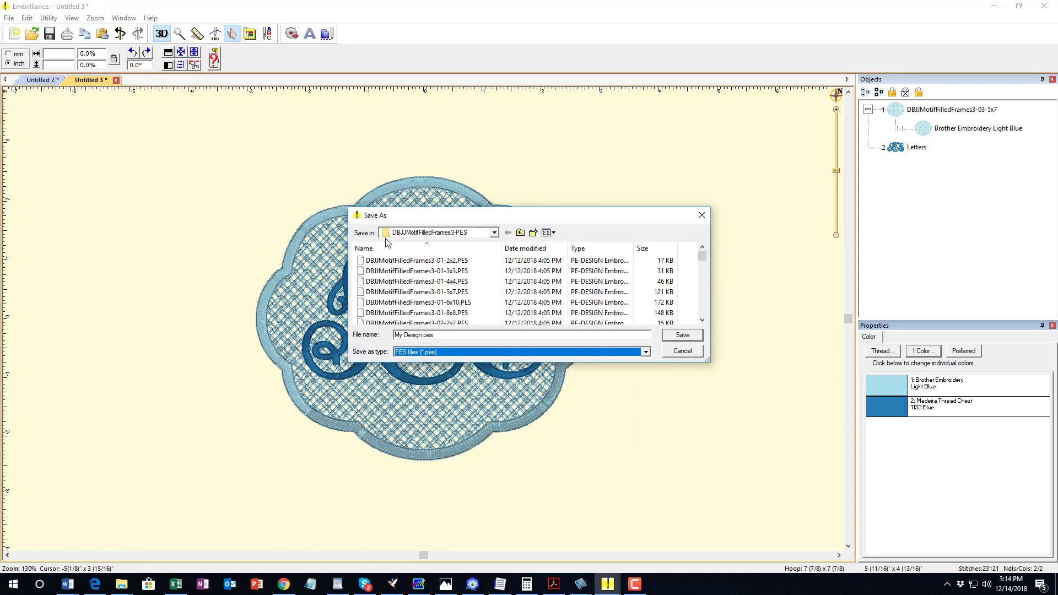
left_click(494, 232)
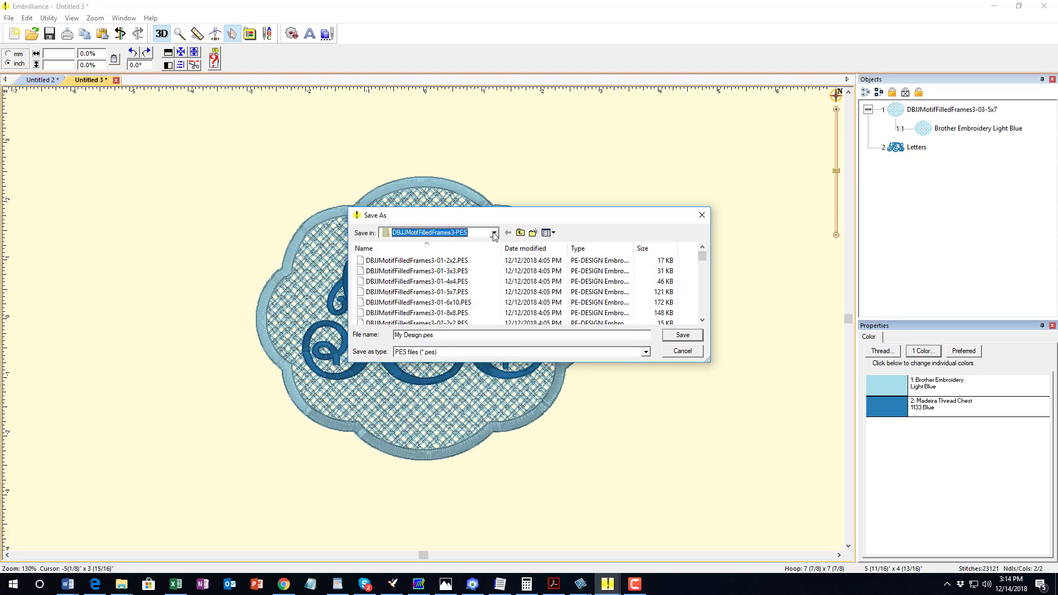
left_click(494, 235)
left_click_drag(497, 291, 497, 248)
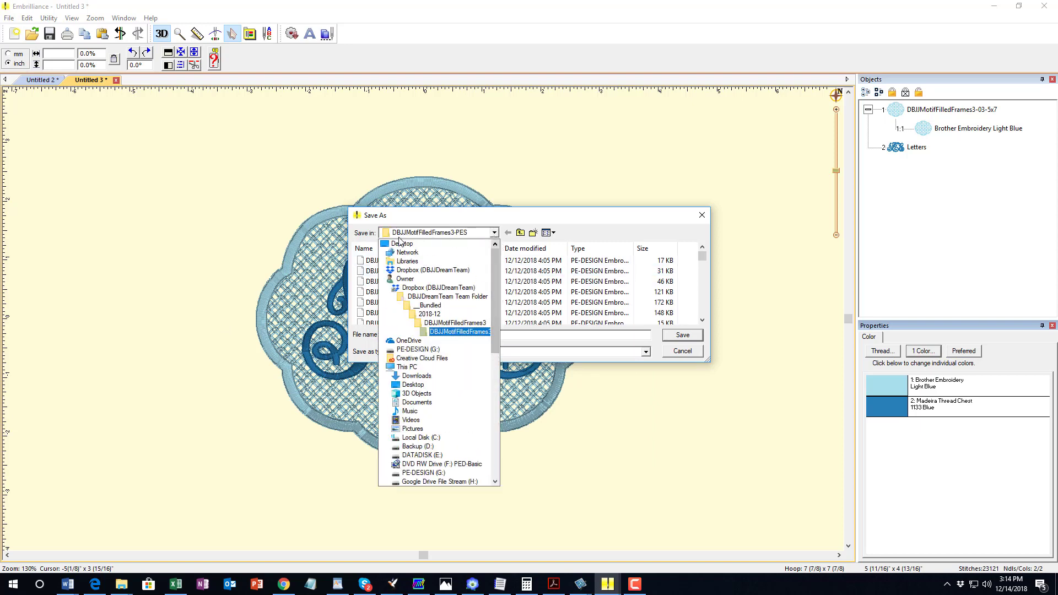
left_click(401, 246)
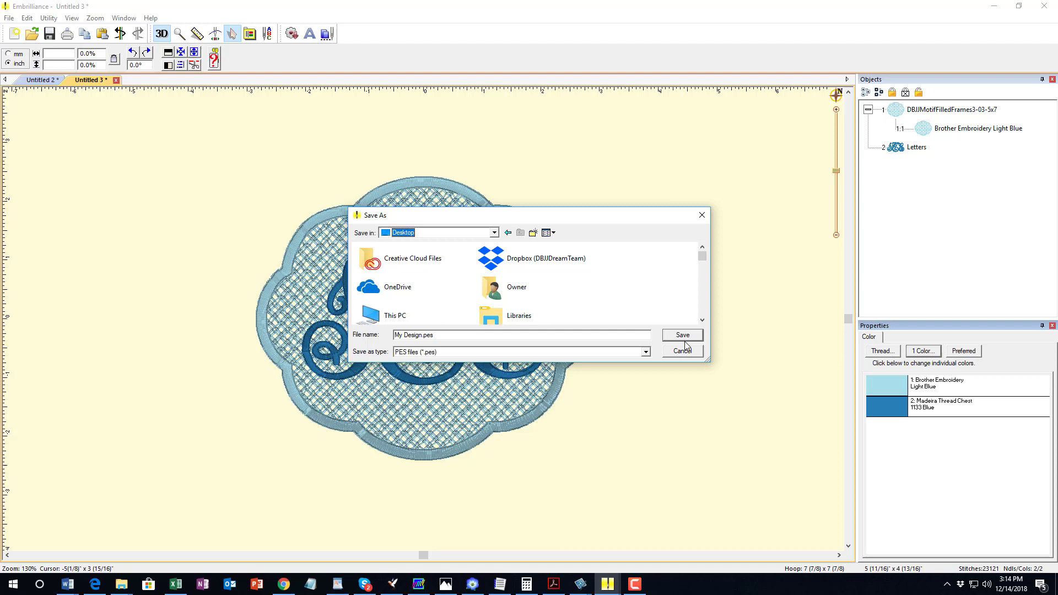
Name the file motifframesamp and save it as a PES stitch file
left_click(446, 335)
left_click_drag(446, 335, 299, 333)
type("motif")
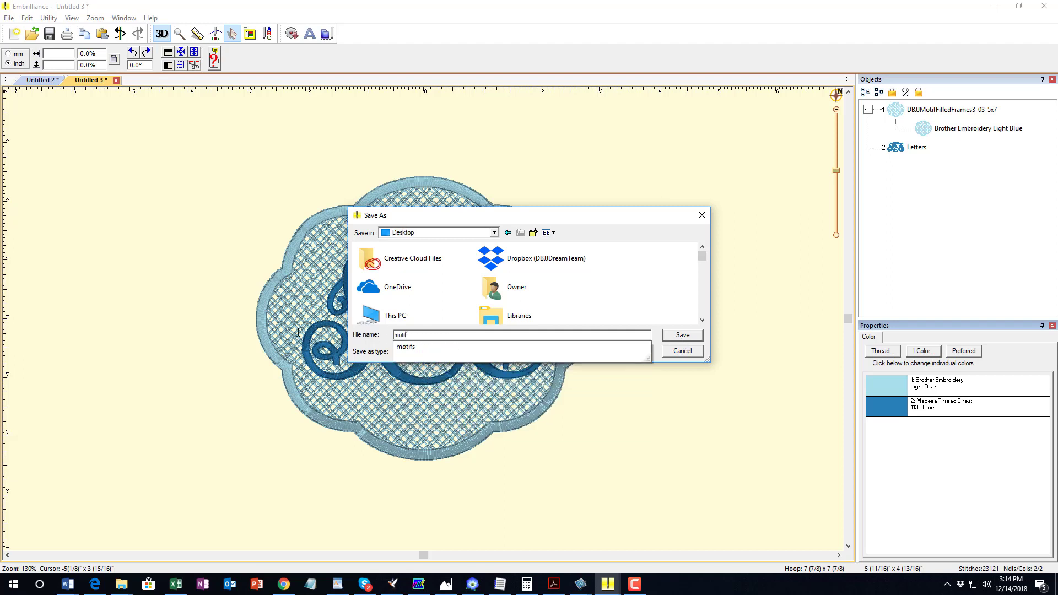
type("framesample")
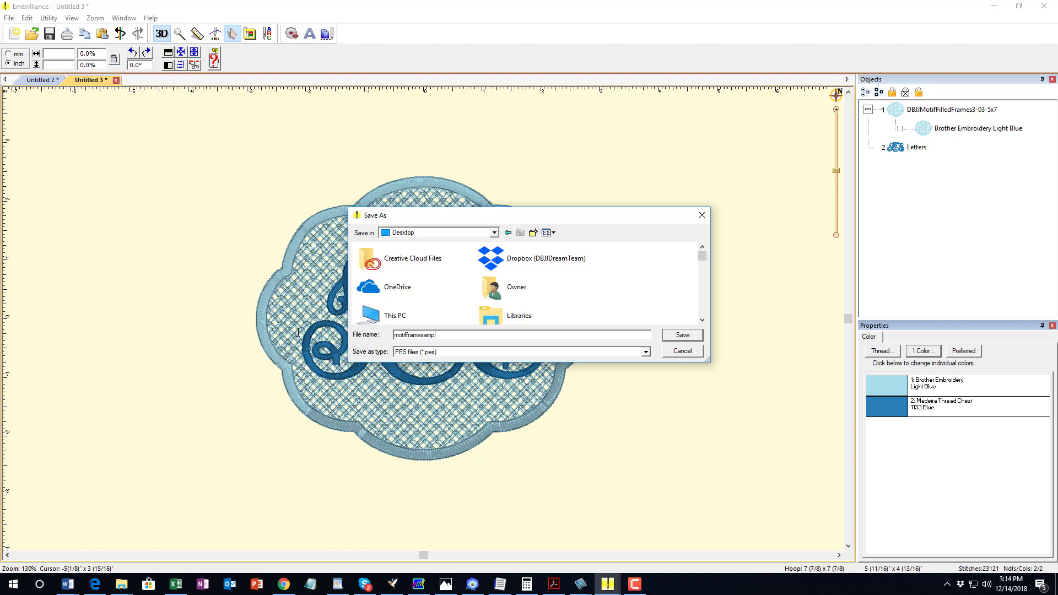
left_click(682, 336)
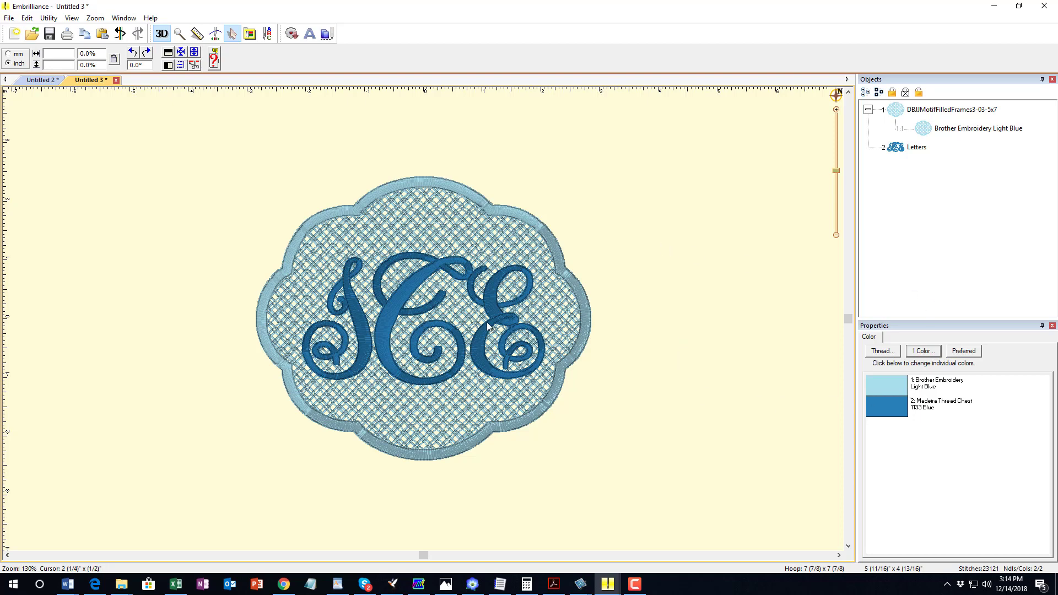
Replace the JCE text with JULIE and set it in Bridgetown Font 2 INCH
left_click(396, 364)
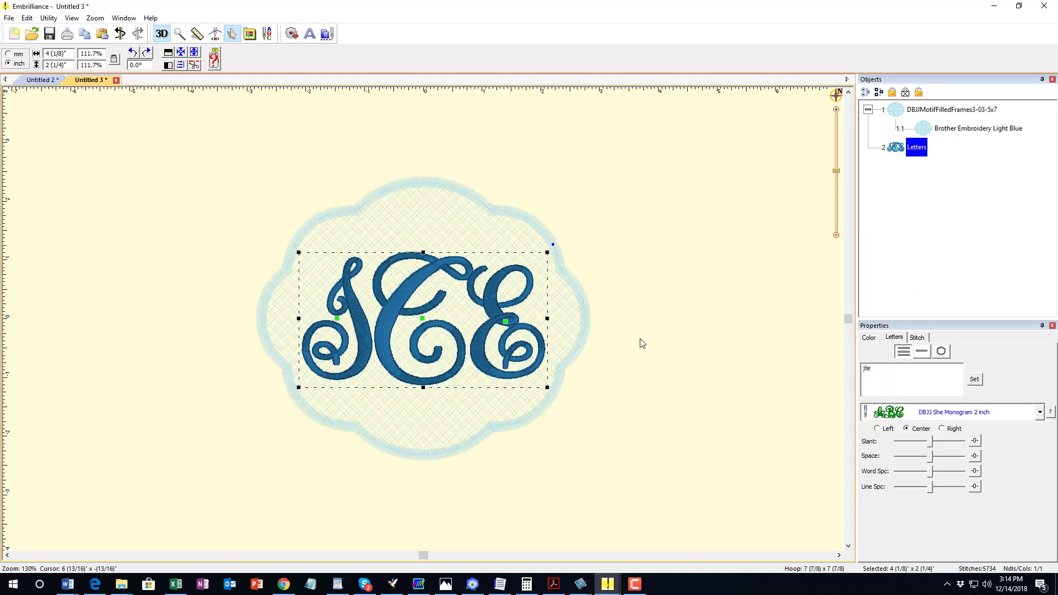
double_click(888, 377)
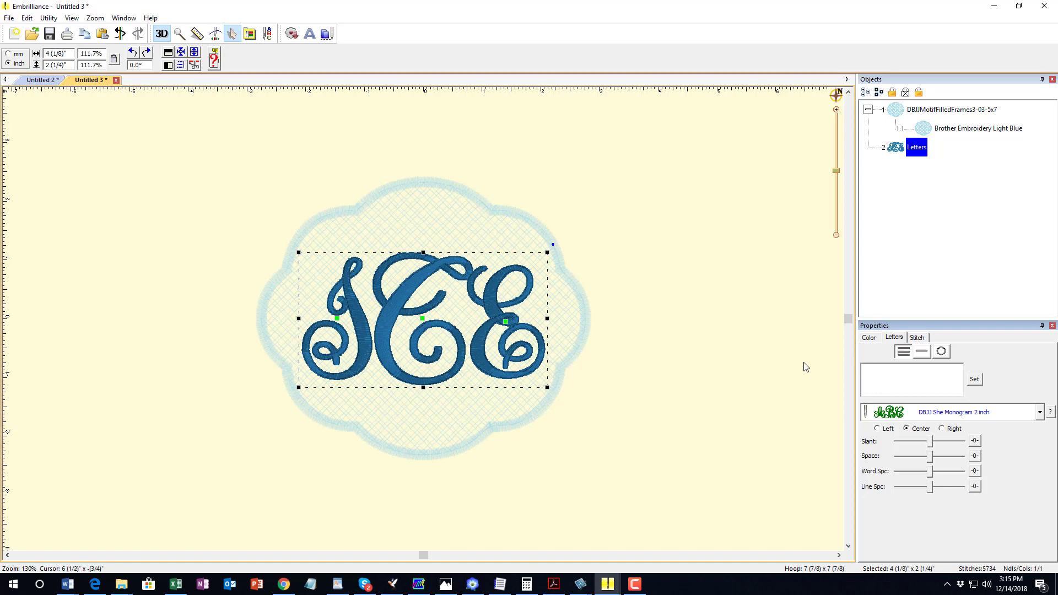
type("Julie")
left_click(1039, 412)
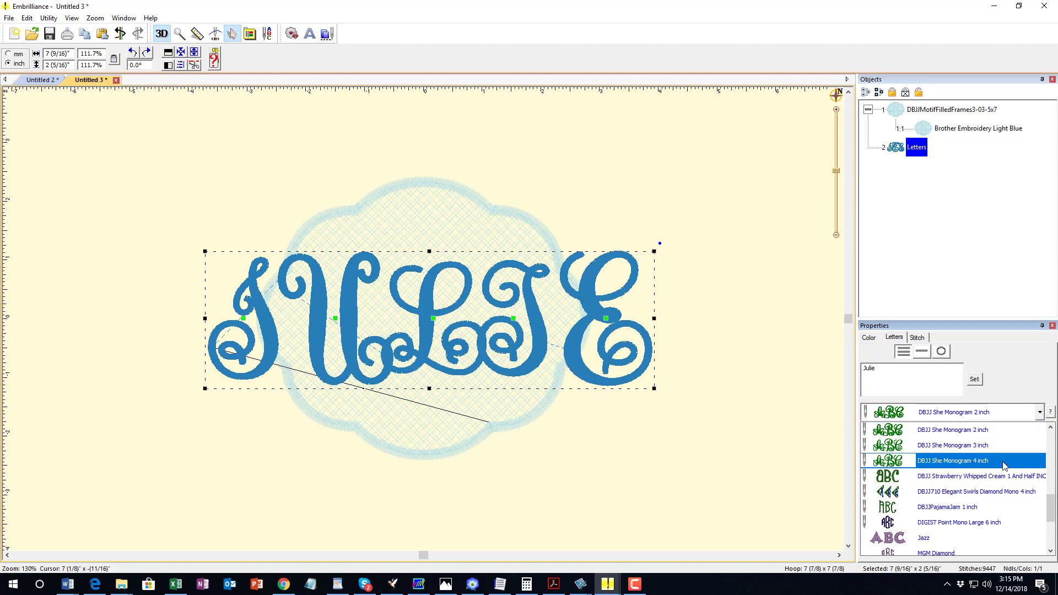
scroll(1004, 464, "up", 6)
scroll(1003, 465, "up", 3)
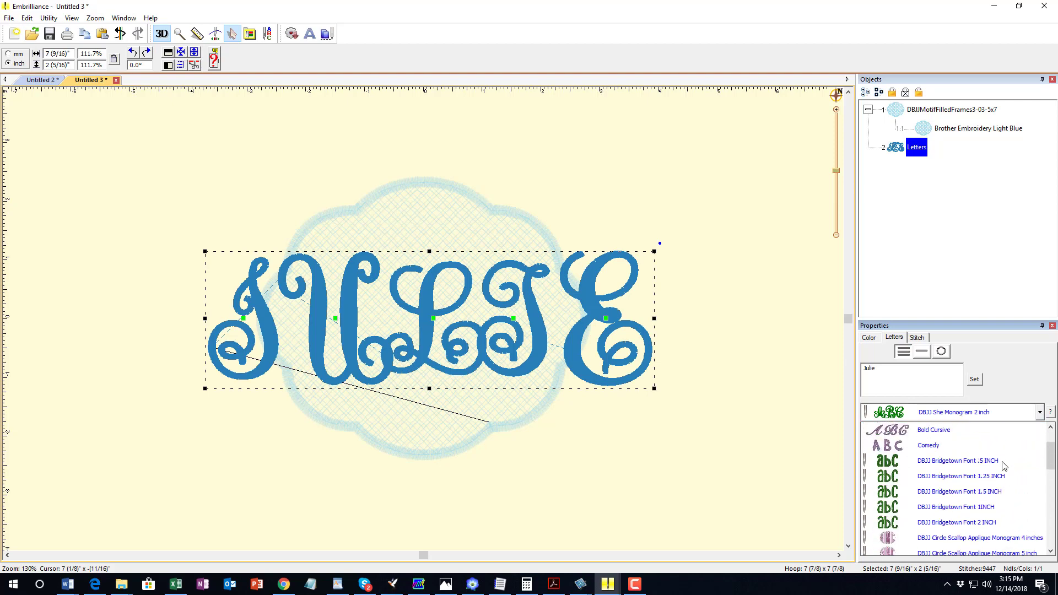
left_click(989, 523)
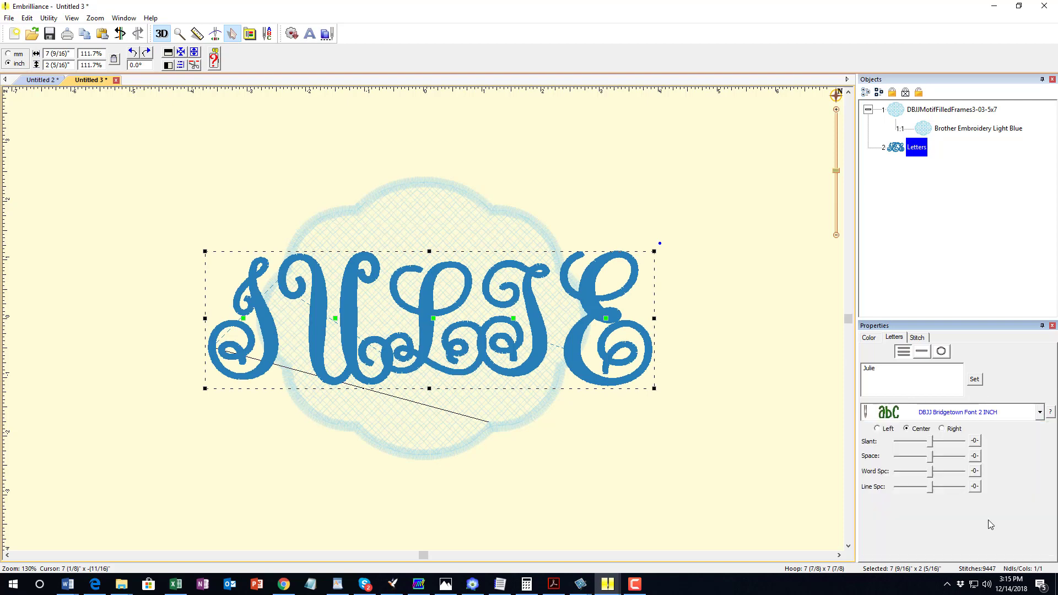
Try the 1, 1.5 and 2 inch Bridgetown sizes and settle on Bridgetown Font 1.5 INCH
left_click(1039, 412)
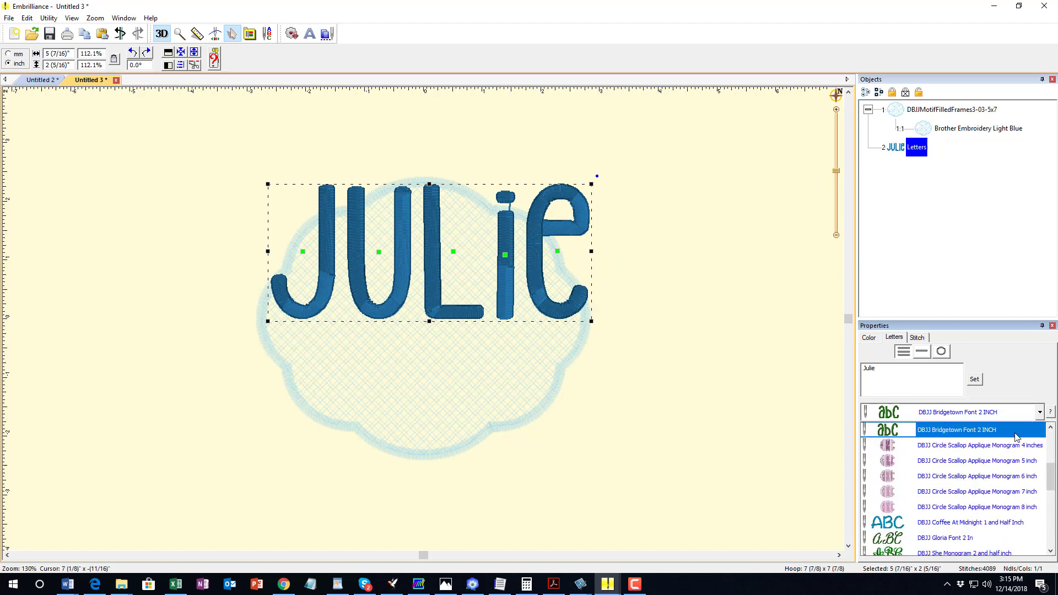
scroll(1000, 463, "up", 1)
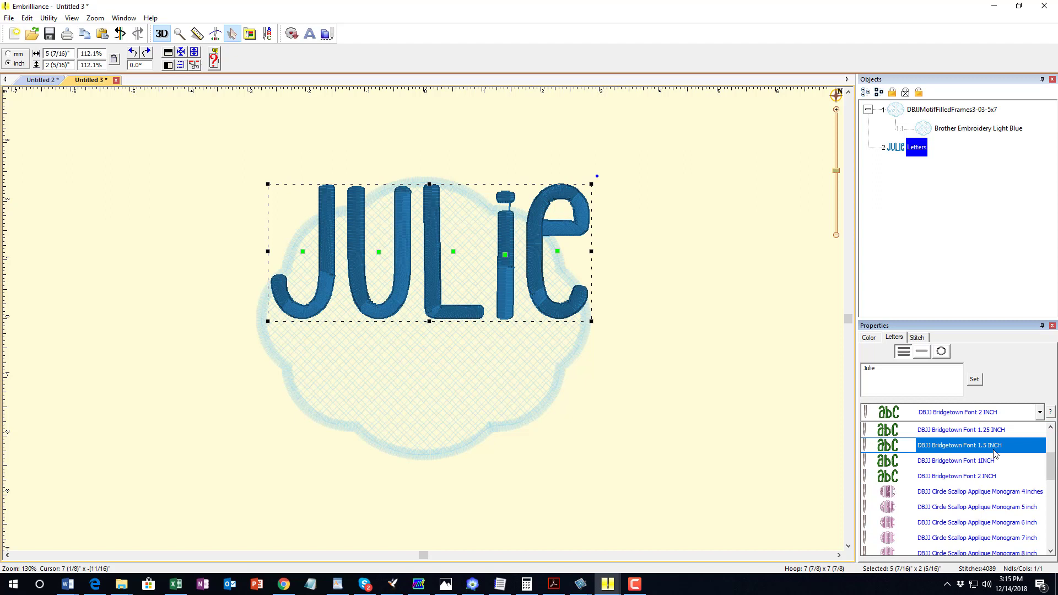
left_click(994, 446)
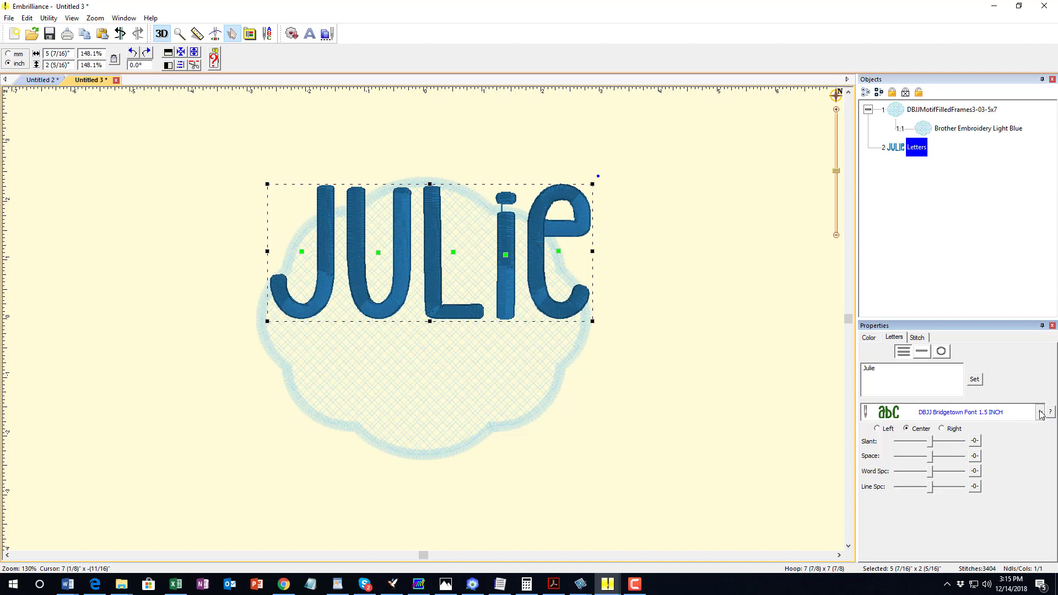
left_click(1039, 412)
left_click(993, 447)
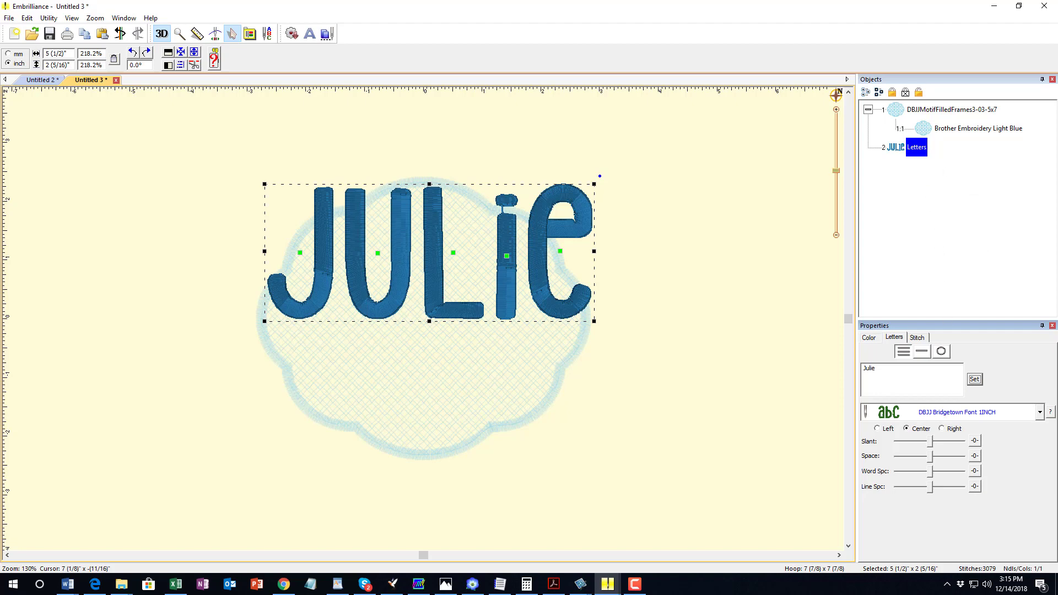
left_click(1038, 411)
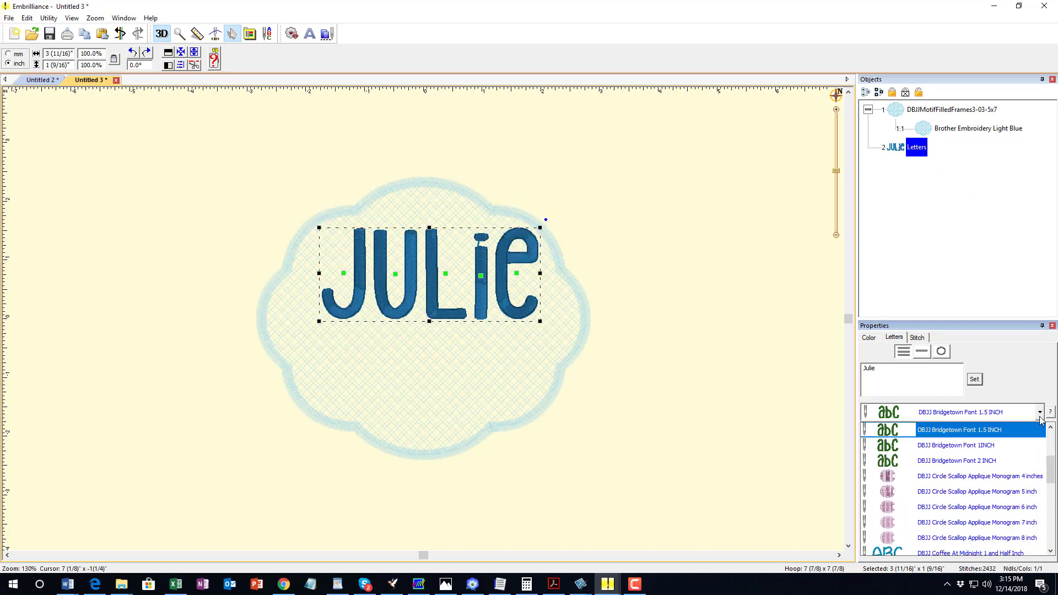
left_click(1009, 447)
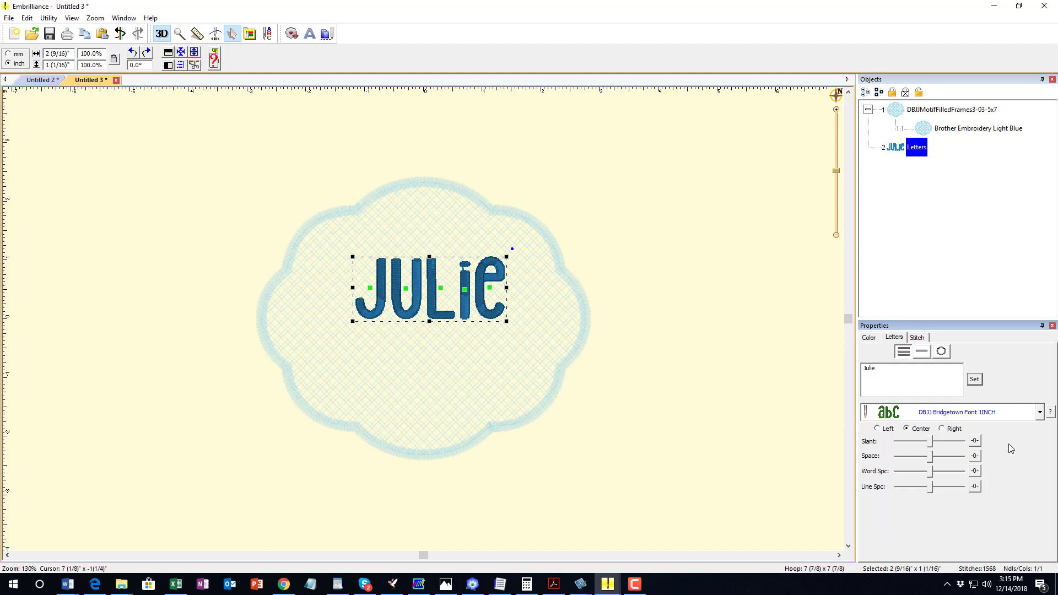
left_click(1039, 411)
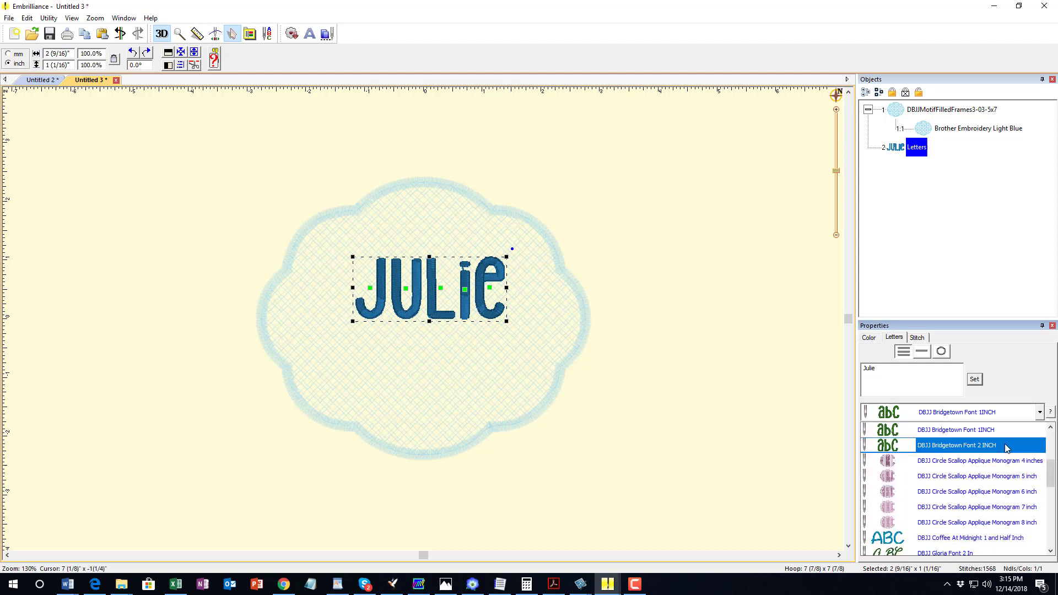
left_click(1003, 446)
left_click(1038, 412)
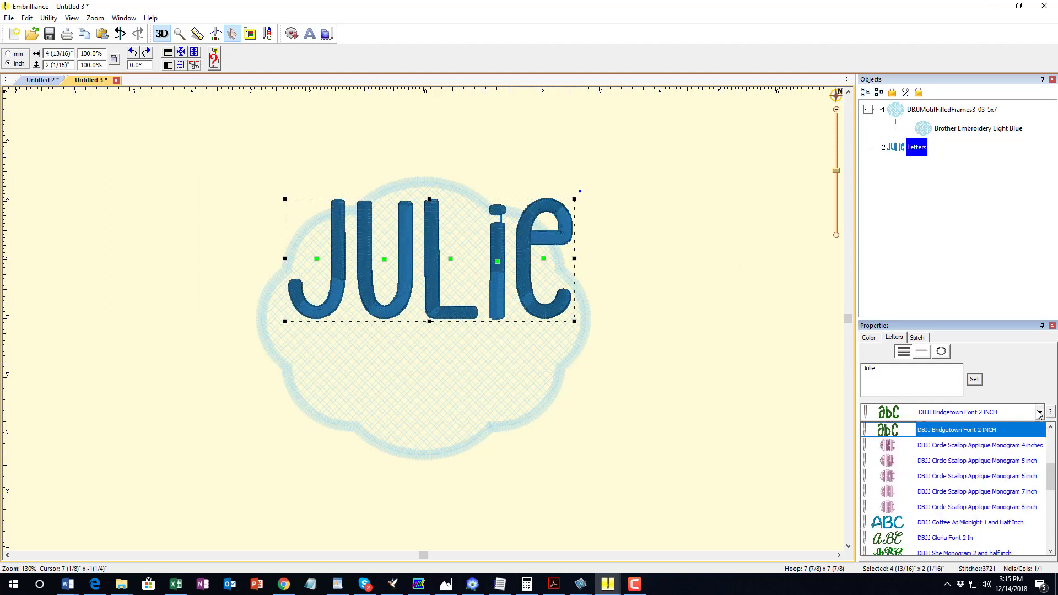
scroll(991, 463, "up", 2)
left_click(995, 453)
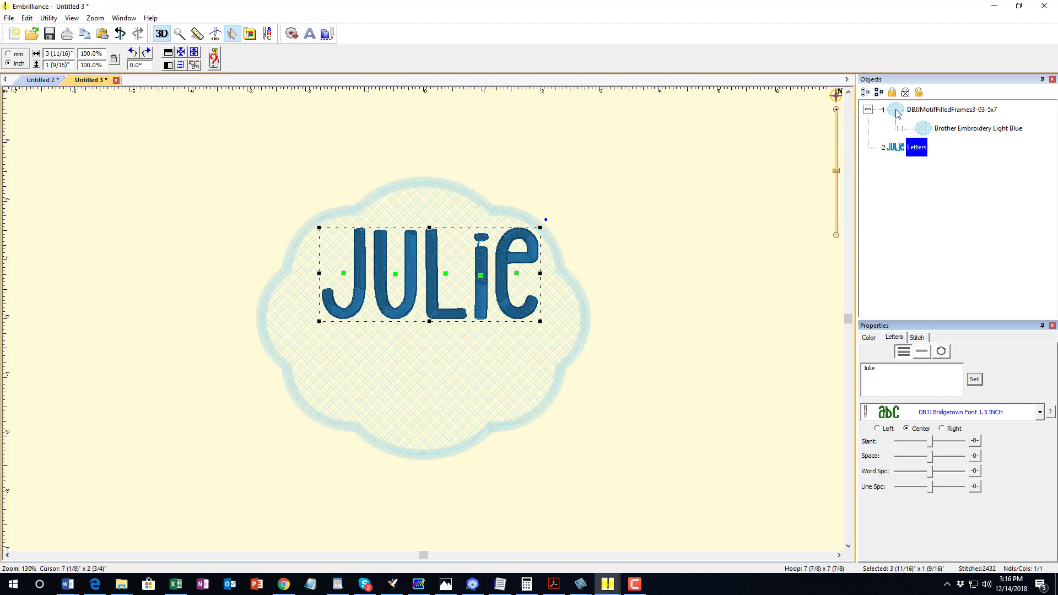
Align the selected JULIE lettering and frame to horizontal and vertical Center via Align and Distribute
left_click(950, 109)
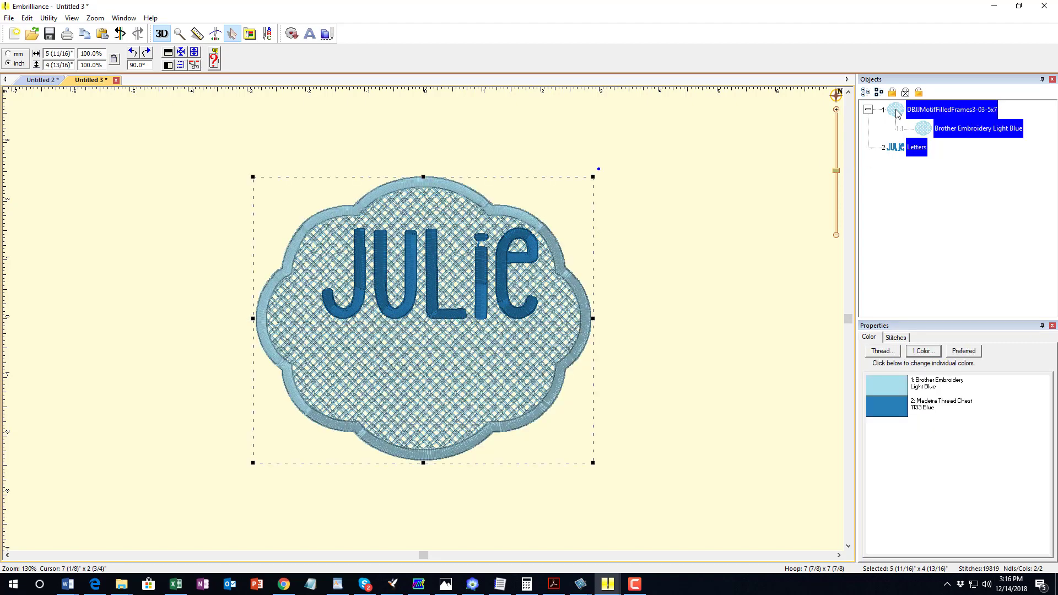
left_click(186, 66)
left_click(477, 305)
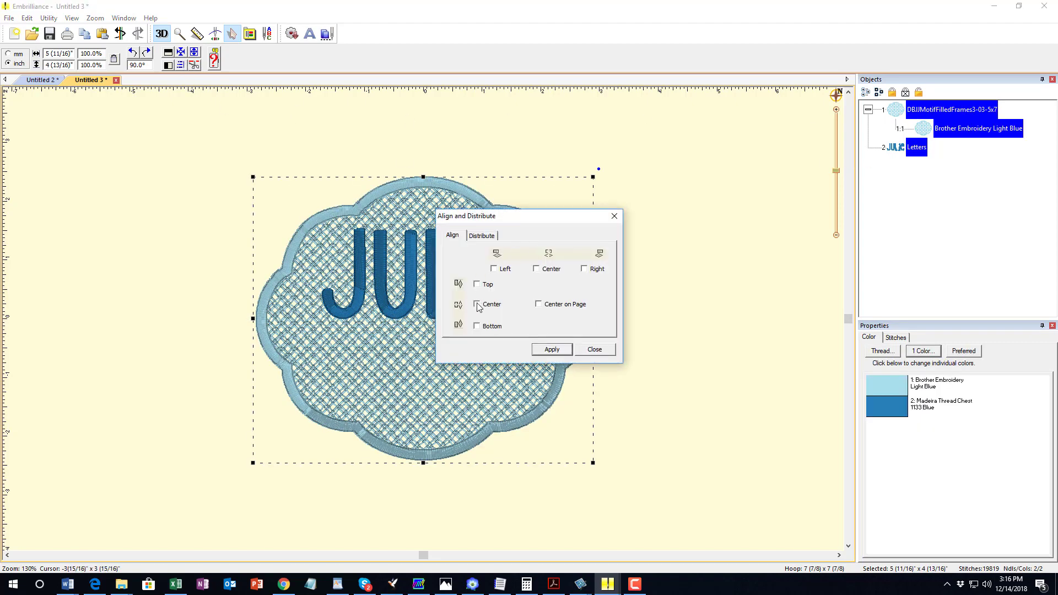
left_click(535, 269)
left_click(551, 349)
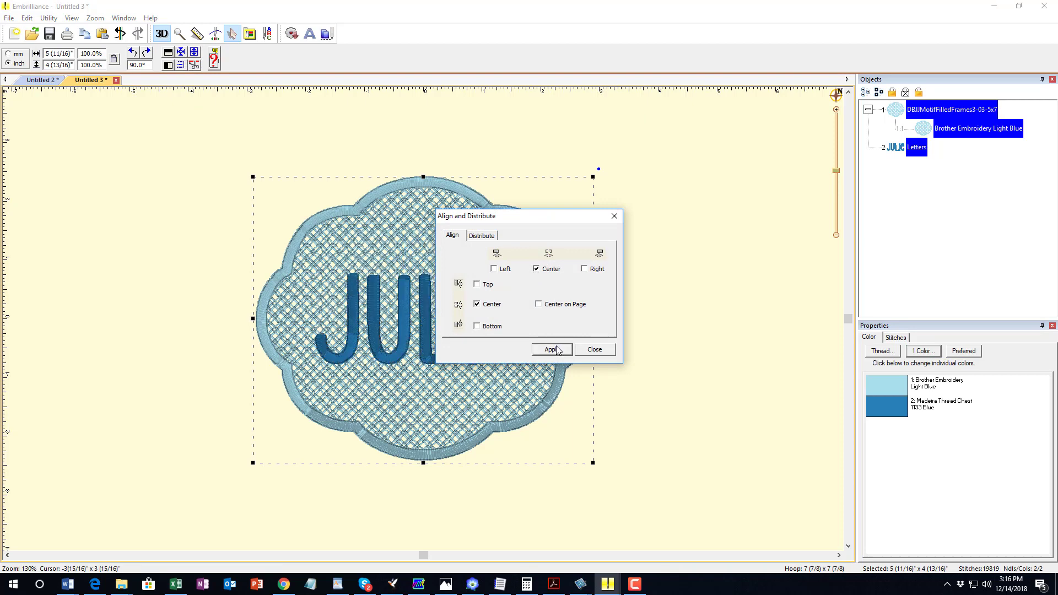
left_click(594, 348)
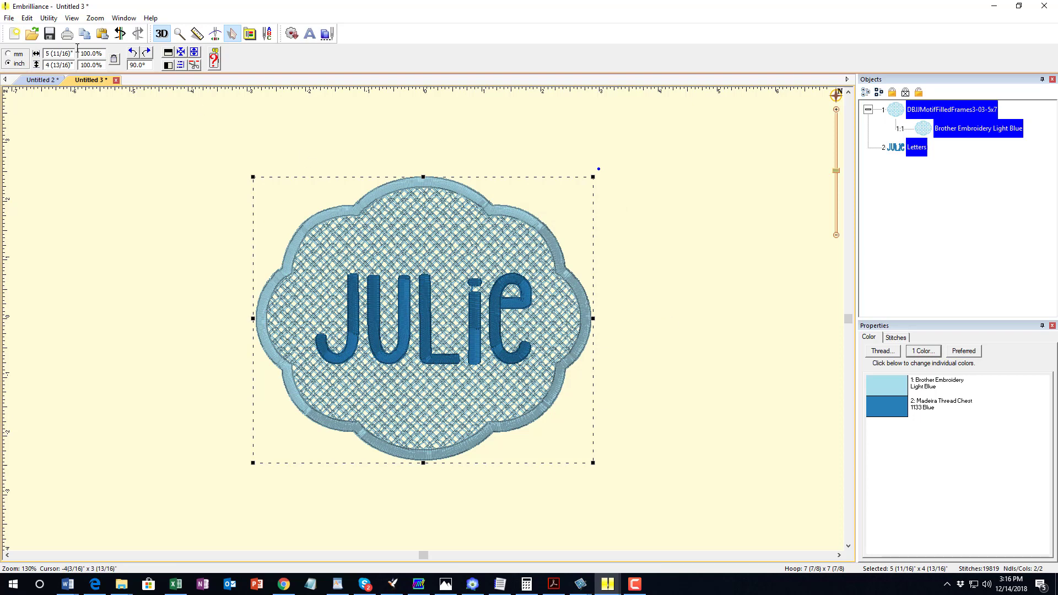
left_click(9, 18)
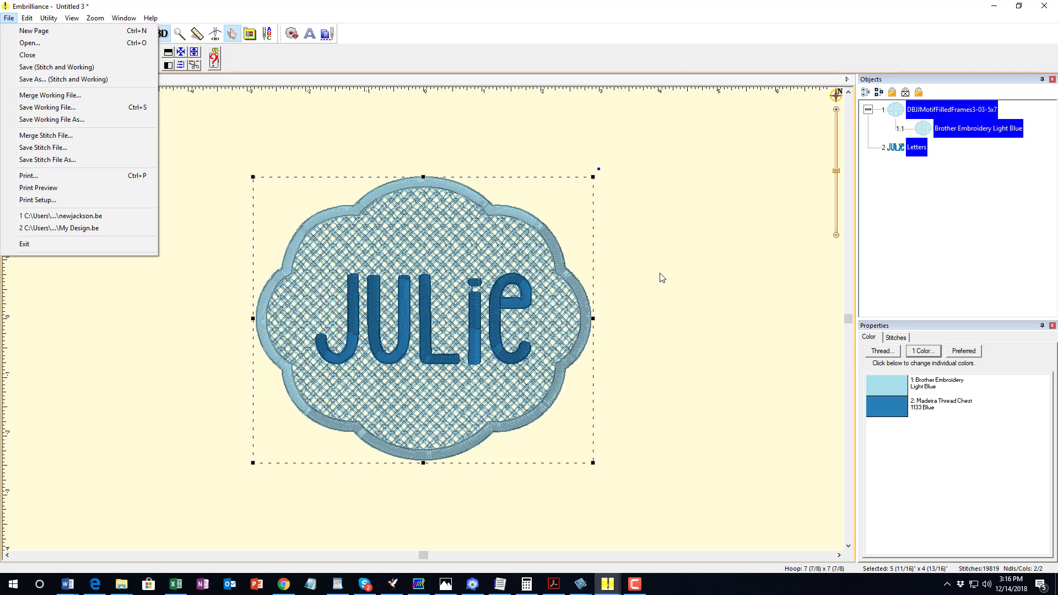
Dismiss the File menu without saving and deselect the centered JULIE design
left_click(660, 318)
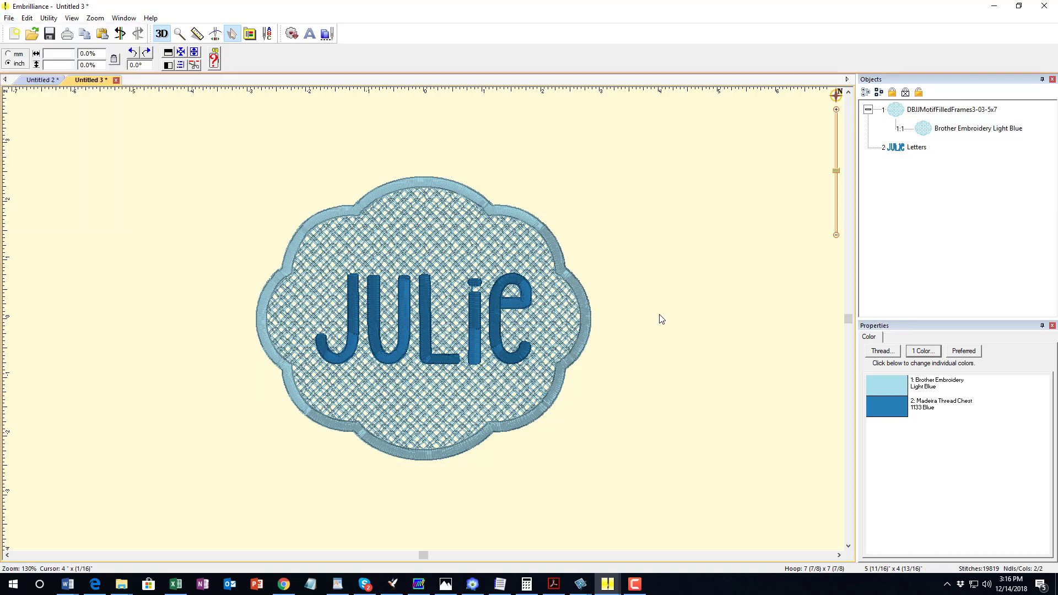